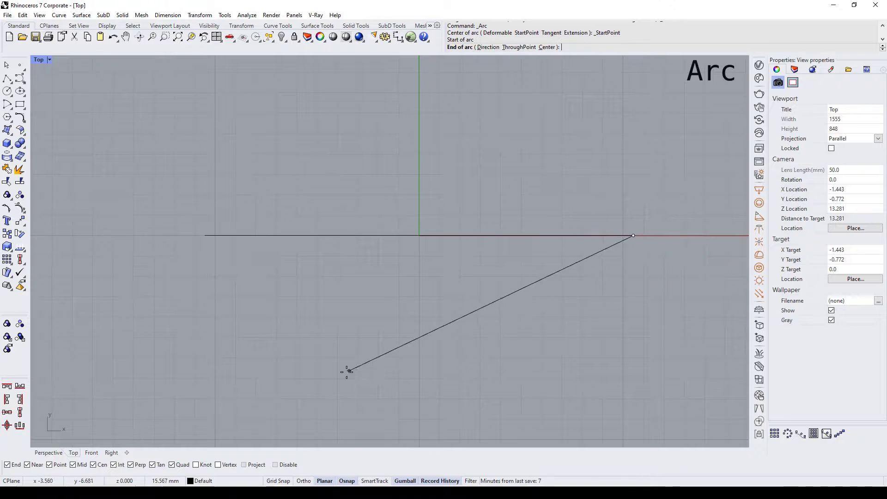
Draw arcs in the Top view from both ends of the ring's horizontal line, sweeping to opposite sides of the ring.
left_click(348, 371)
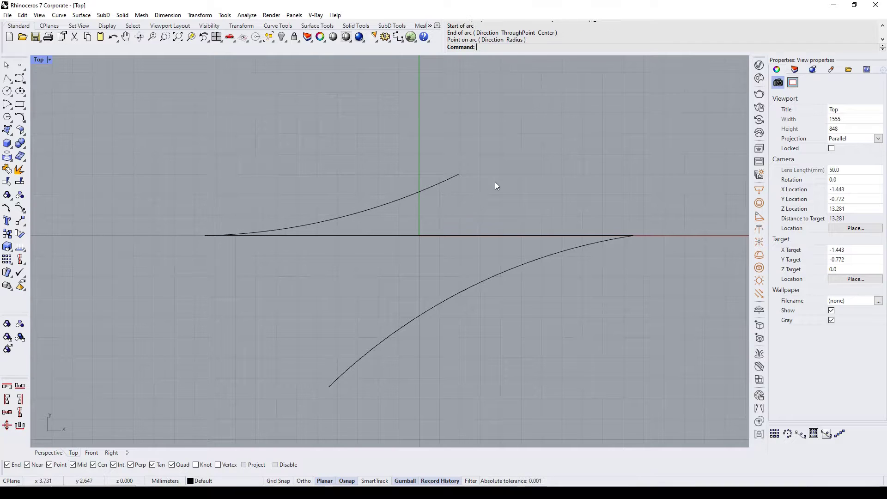
key("ctrl+F4")
right_click_drag(494, 183, 448, 220)
Combine each arc with the upper half of the outer circle using Curve From 2 Views to make two bypassing 3D curves.
left_click(23, 121)
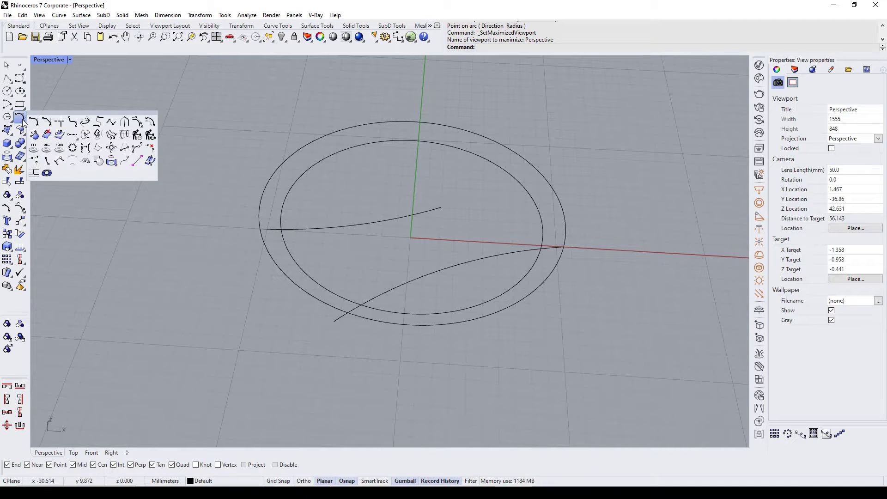
left_click(98, 134)
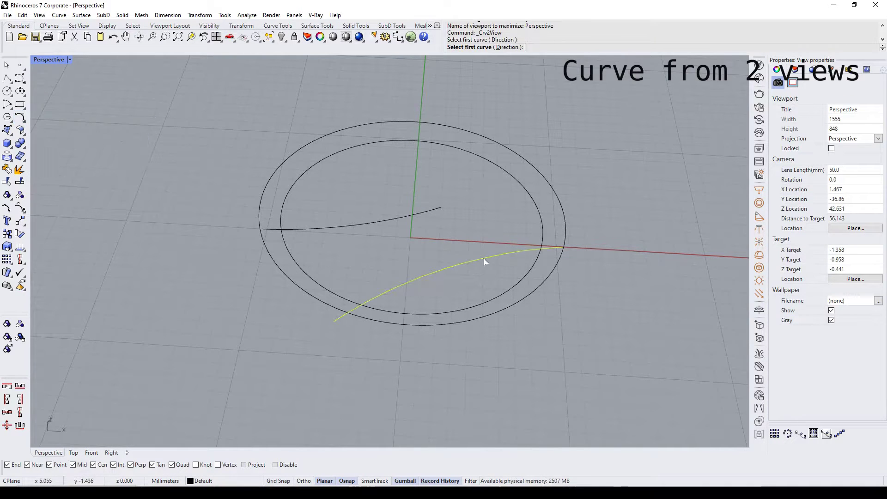
left_click(500, 144)
right_click(320, 185)
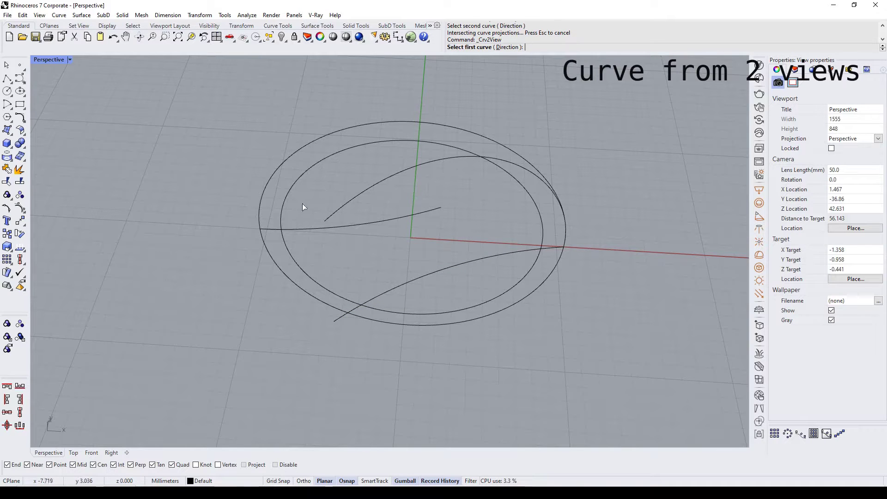
left_click(304, 229)
right_click_drag(354, 127, 517, 135)
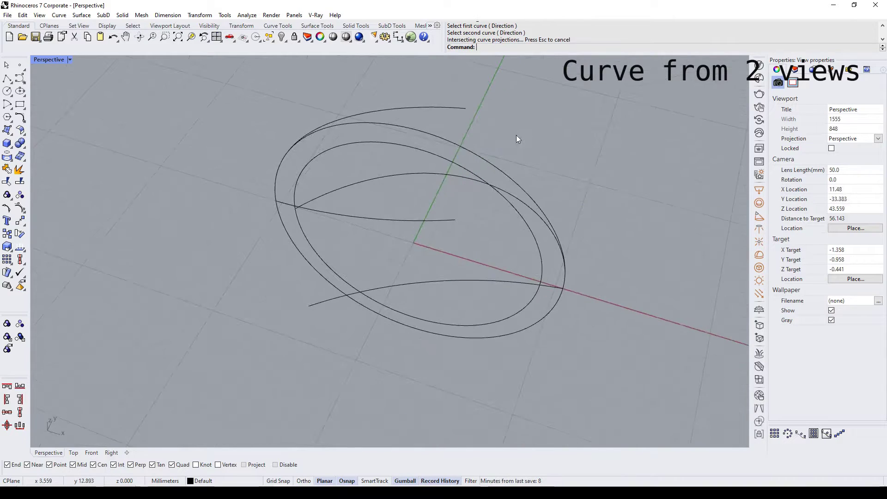
Delete the upper half of the outer circle and join its lower half with the two new 3D curves.
left_click(466, 151)
key("Delete")
left_click(559, 245)
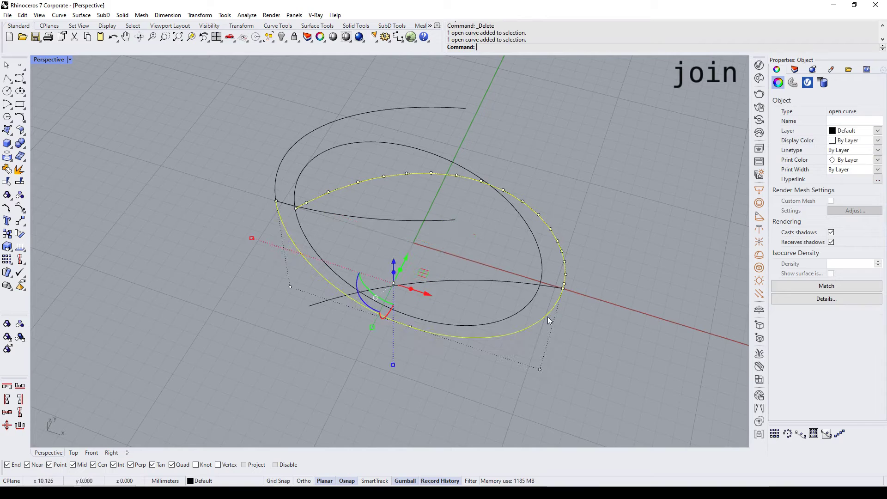
right_click_drag(490, 185, 430, 163)
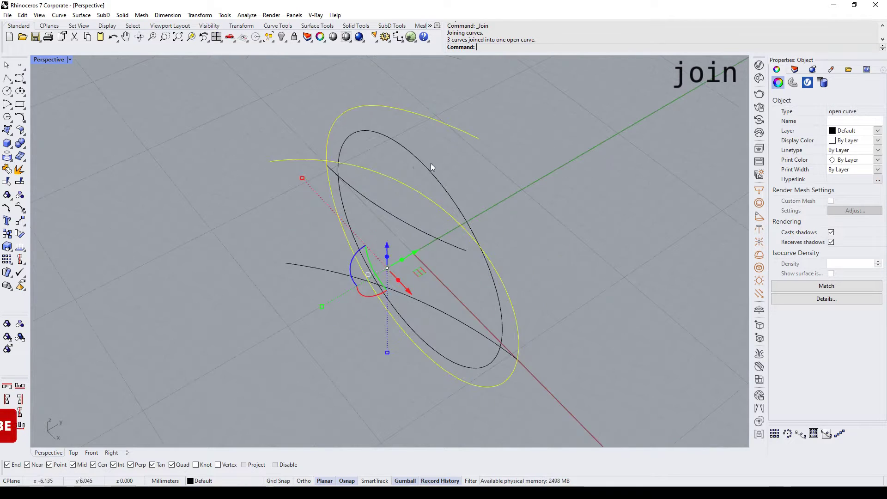
left_click(431, 162)
Rebuild the joined curve with a point count of 30 and degree 3.
left_click(440, 127)
right_click_drag(462, 249, 569, 219)
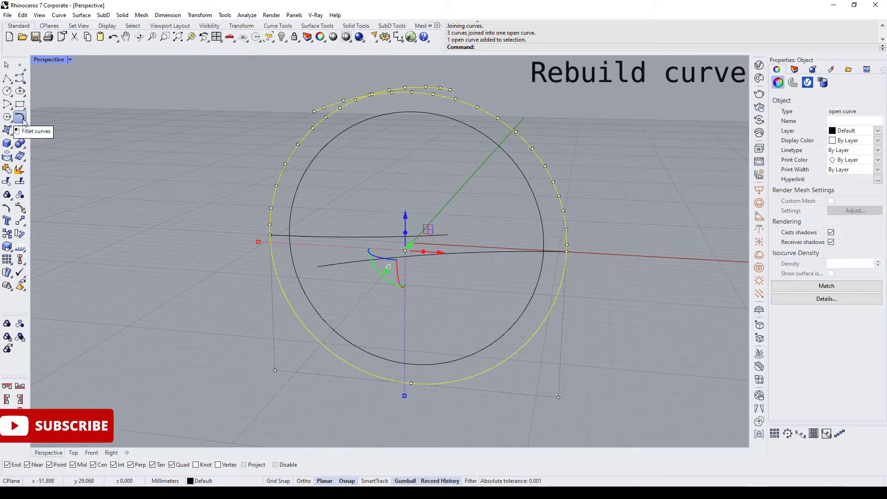
left_click(20, 118)
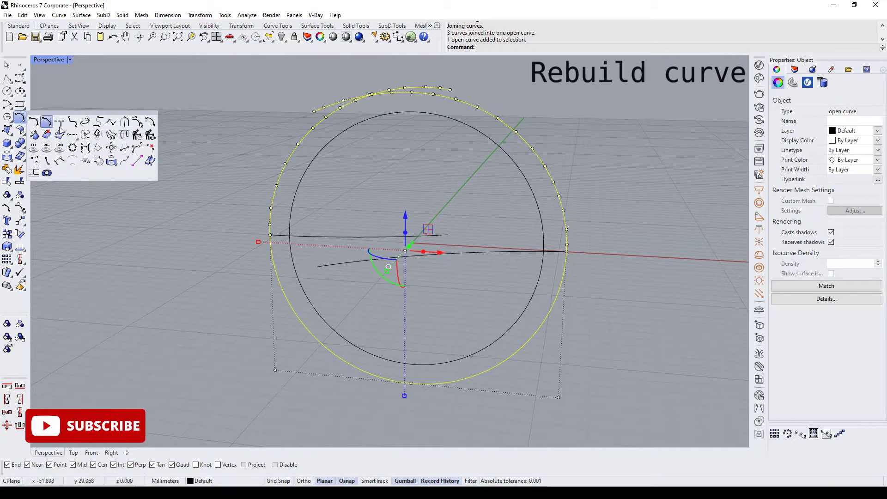
left_click(138, 135)
left_click(727, 206)
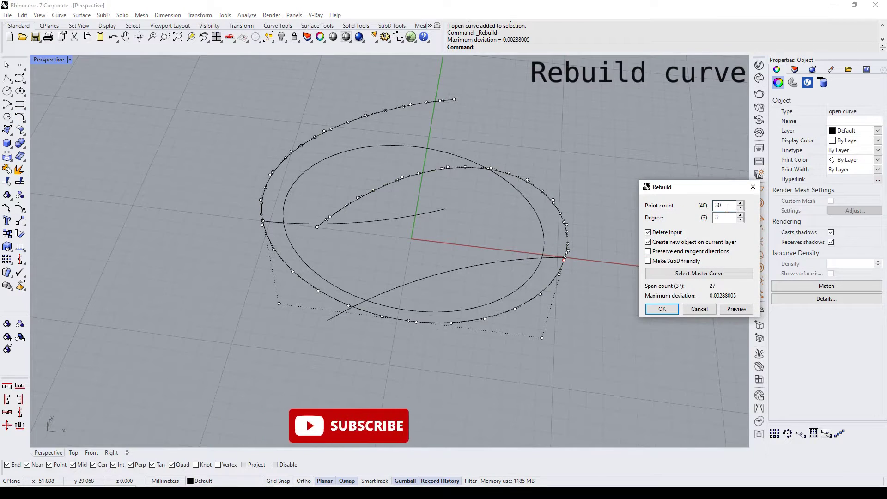
right_click_drag(601, 210, 471, 188)
left_click(733, 310)
left_click(669, 309)
right_click_drag(444, 250, 506, 239)
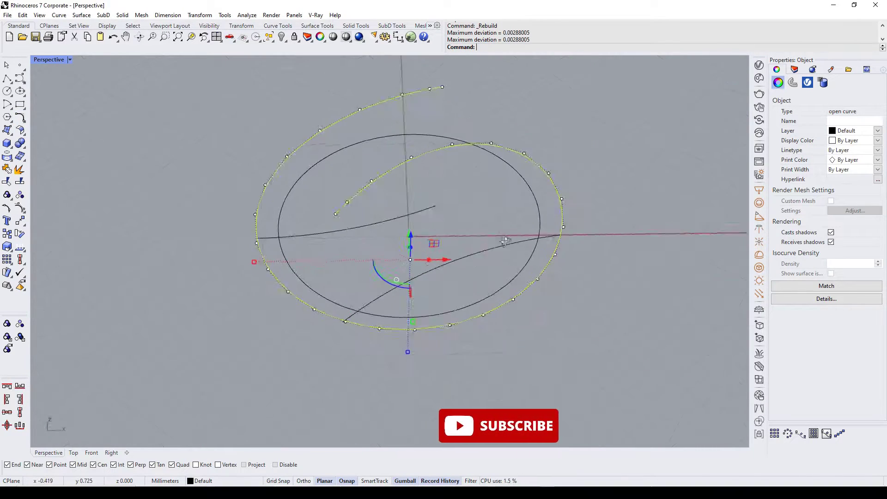
Move the rebuilt curve to Layer 01.
left_click(587, 215)
right_click_drag(592, 214, 363, 157)
left_click(362, 155)
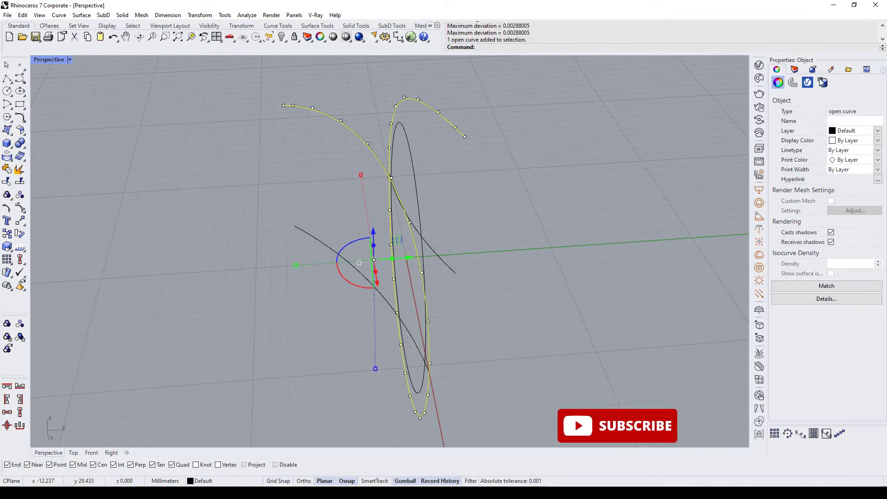
left_click(795, 69)
right_click(782, 113)
left_click(791, 274)
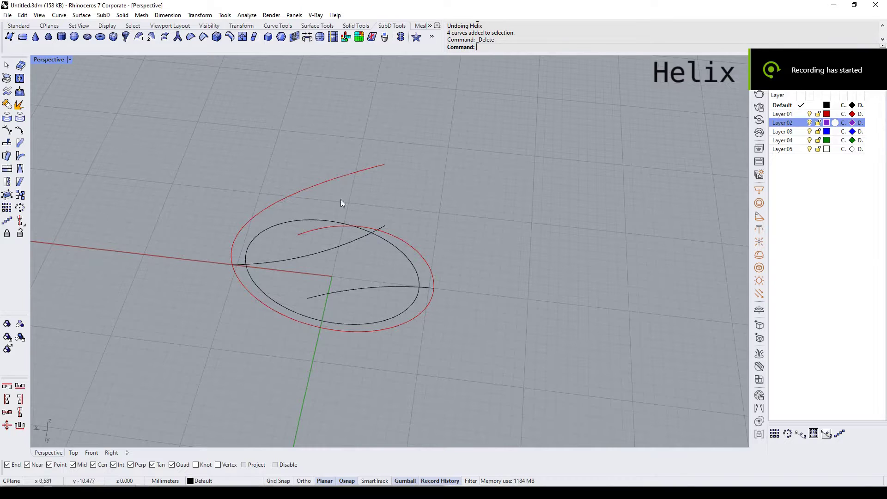
Create a helix around the red curve with the AroundCurve option, using a 0.75 radius and 4 turns.
right_click_drag(214, 203, 303, 178)
left_click(364, 164)
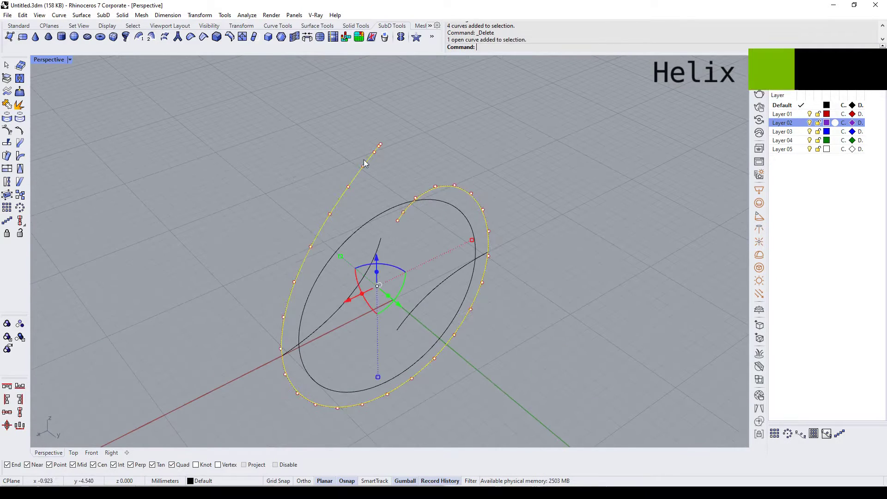
key("Escape")
left_click(19, 26)
left_click(22, 82)
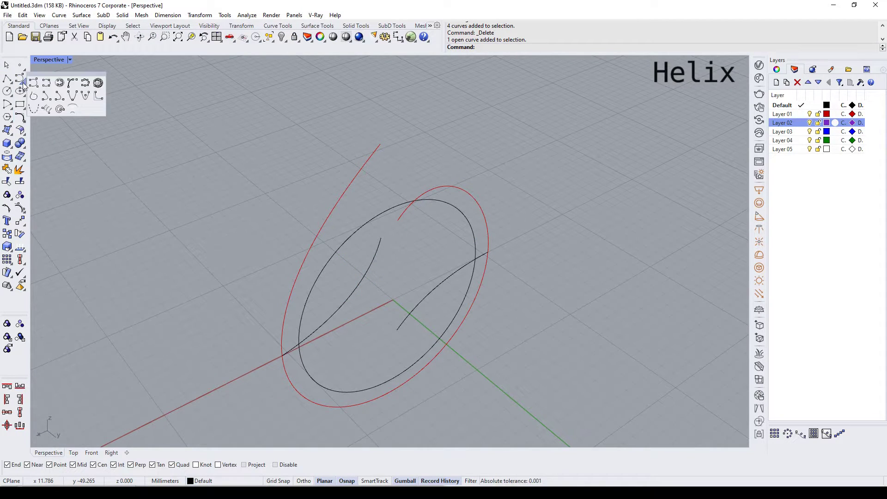
left_click(47, 109)
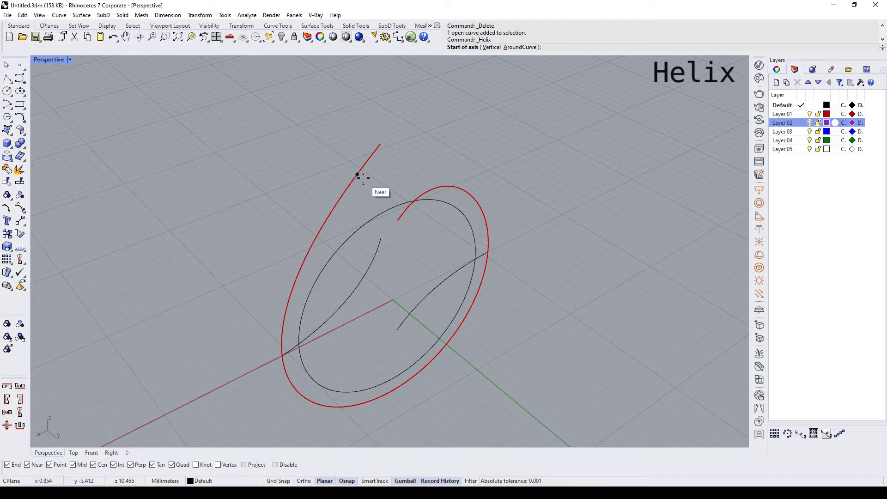
left_click(377, 150)
right_click_drag(425, 154, 339, 145)
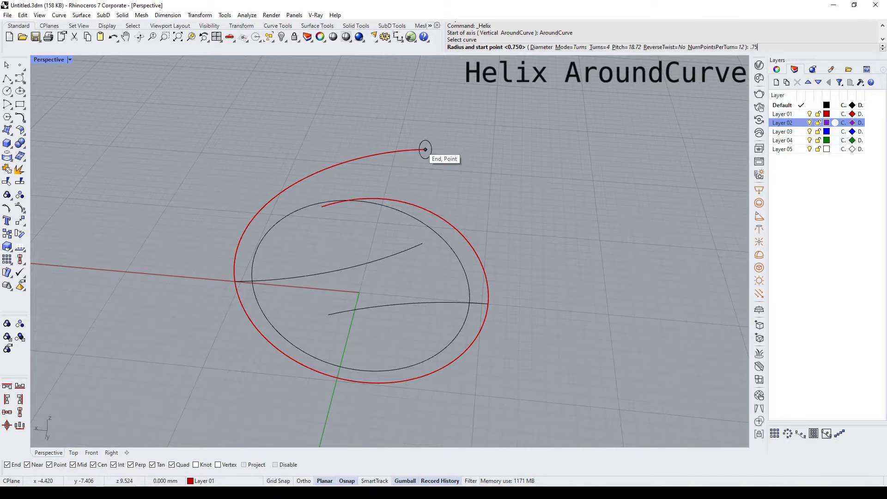
scroll(425, 149, "up", 2)
right_click_drag(430, 144, 458, 184)
left_click(457, 184)
Create a second 0.75 radius helix around the red curve, with its start point opposite the first one.
right_click_drag(374, 157, 462, 128)
left_click(463, 148)
type(".75")
key("Return")
right_click_drag(486, 170, 364, 150)
left_click(460, 159)
Assign one helix to Layer 02 and the other helix to Layer 03.
left_click(364, 151)
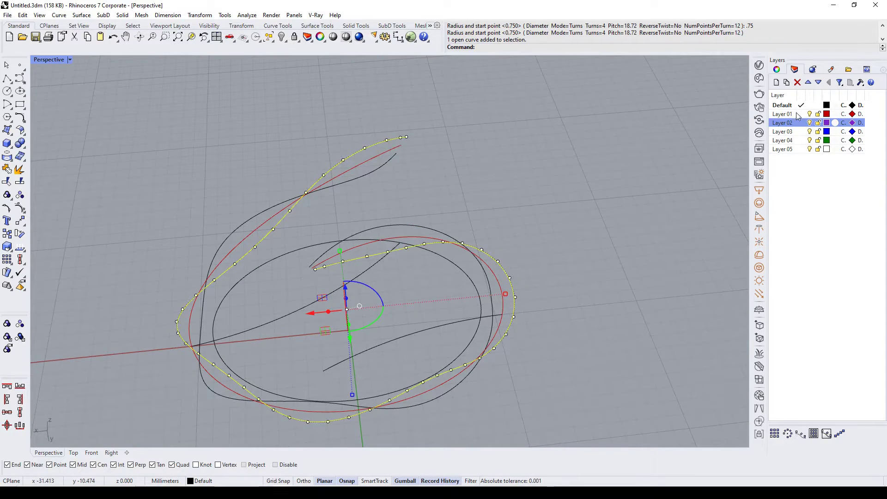
right_click(797, 116)
left_click(795, 283)
left_click(371, 175)
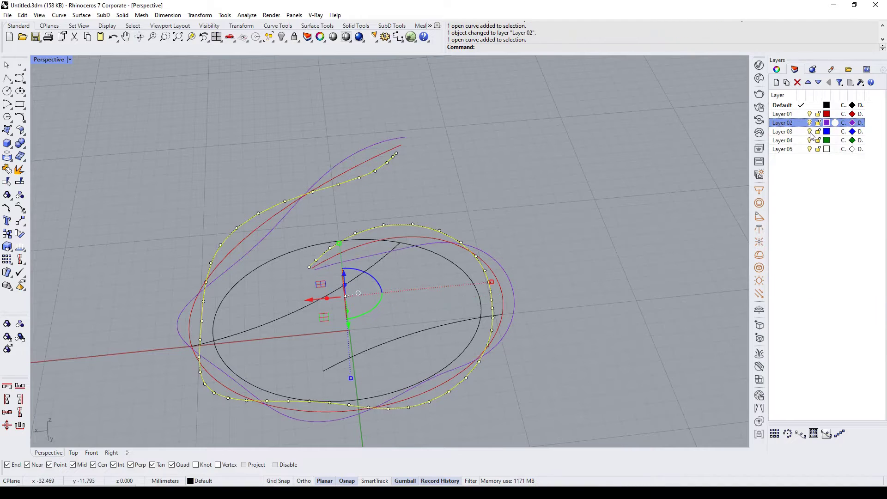
right_click(812, 134)
left_click(795, 300)
Hide the two flat construction arcs inside the ring.
key("ctrl+F1")
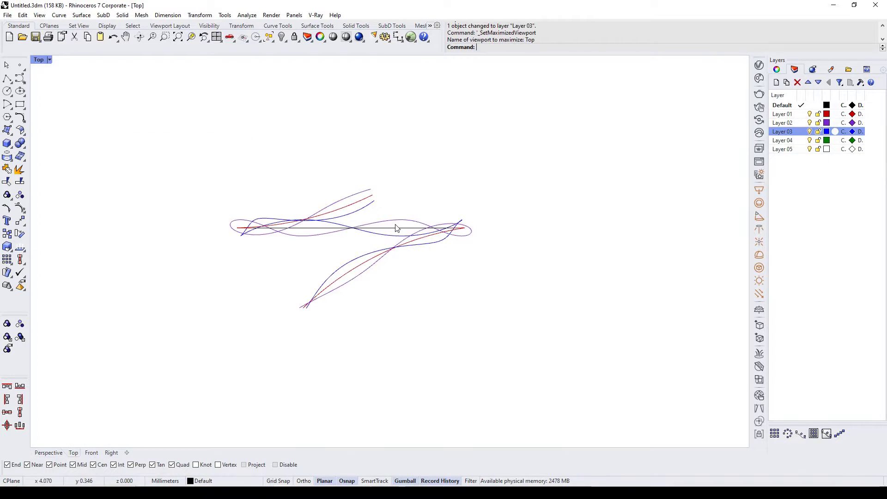
key("ctrl+alt+s")
key("ctrl+F4")
mouse_move(391, 222)
right_mouse_down()
mouse_move(398, 167)
mouse_move(329, 184)
mouse_move(304, 172)
mouse_move(393, 215)
mouse_move(363, 262)
right_mouse_up()
left_click(6, 79)
key("Escape")
left_click_drag(363, 263, 344, 352)
key("ctrl+h")
right_click_drag(380, 320, 355, 181)
Draw a short straight polyline branching off the blue curve near one open end, placing its endpoint in the Top view.
scroll(355, 180, "up", 6)
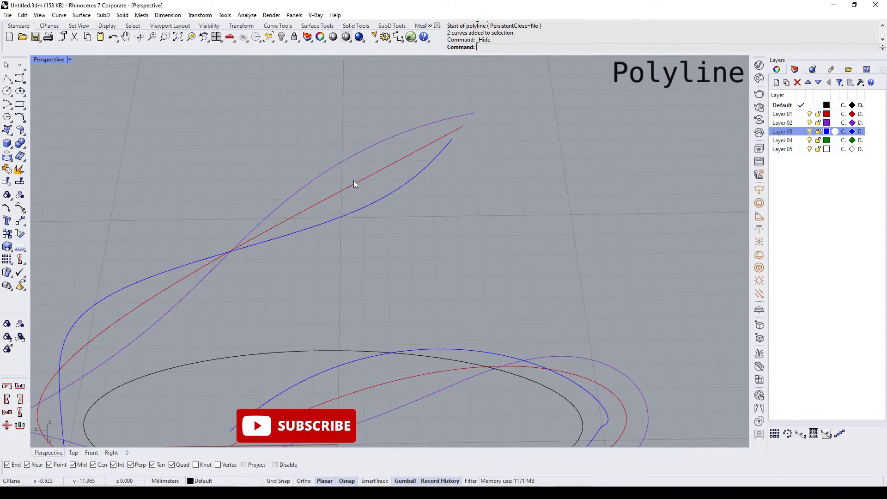
left_click(5, 80)
left_click(383, 201)
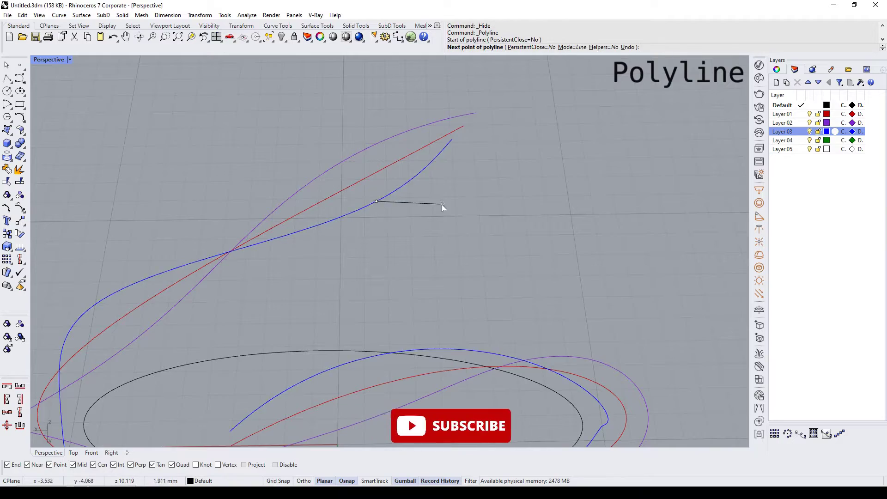
key("ctrl+F1")
left_click(273, 312)
key("ctrl+F4")
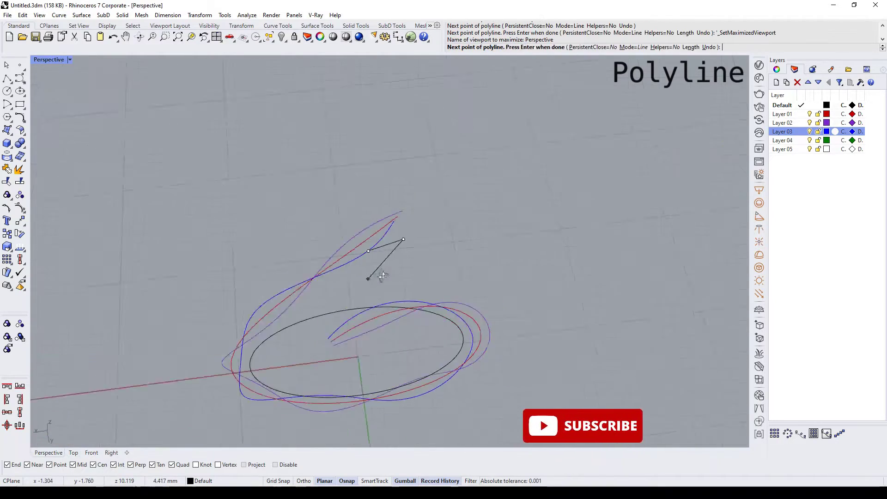
key("Return")
Draw short straight polylines branching off the blue and purple curves on the ring's opposite arm.
right_click_drag(394, 236, 226, 250)
scroll(208, 226, "up", 5)
key("Return")
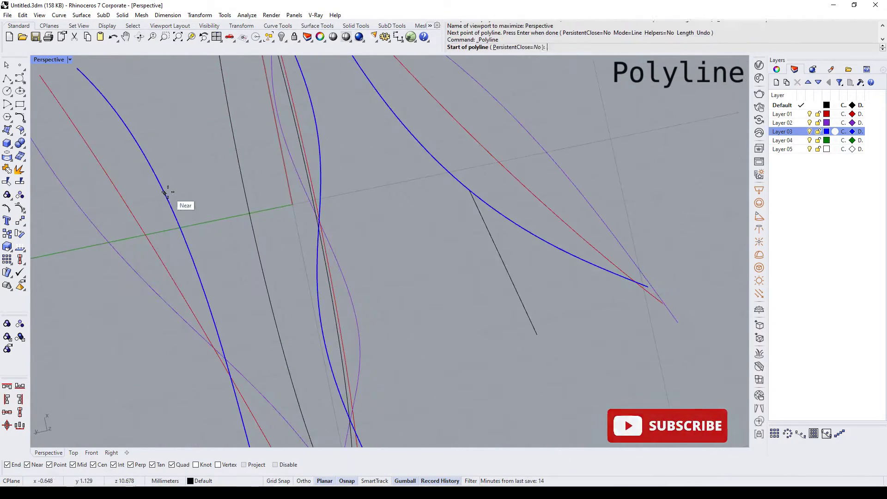
left_click(169, 193)
scroll(170, 173, "down", 5)
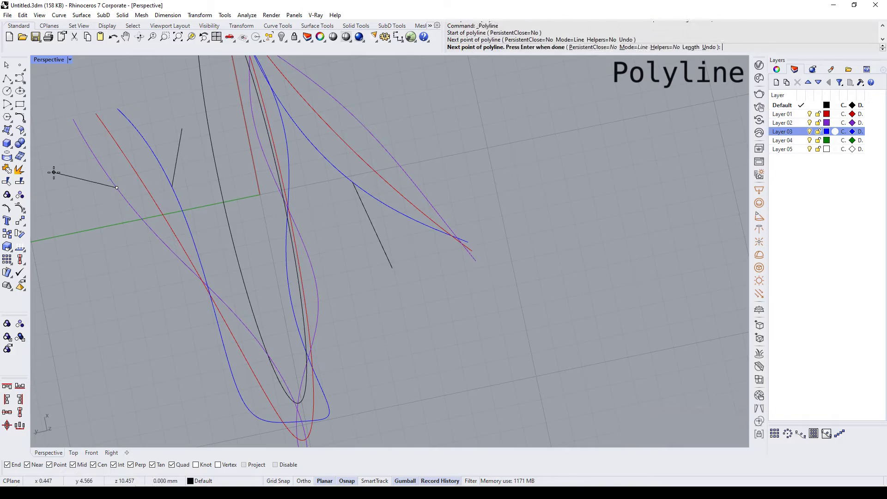
key("Return")
Draw a short straight polyline branching outward from the purple curve on the first arm.
scroll(54, 172, "down", 5)
right_click_drag(69, 174, 208, 236)
scroll(221, 231, "up", 5)
key("Return")
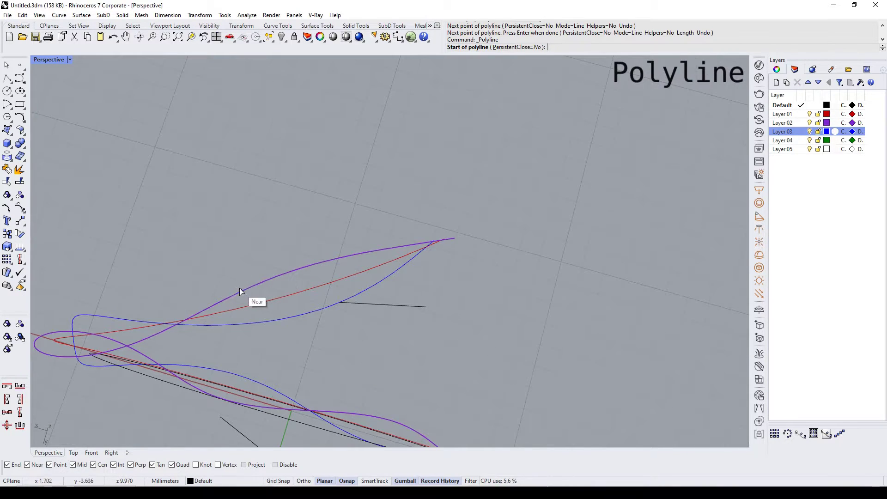
key("Return")
Add more short straight branch lines starting on the blue and purple curves along the ring's upper part.
right_click_drag(300, 219, 313, 151)
key("Return")
left_click(366, 250)
key("Return")
left_click(338, 180)
scroll(352, 178, "up", 5)
left_click(358, 187)
left_click_drag(257, 113, 257, 111)
scroll(259, 115, "down", 6)
Draw a short straight branch line from the blue curve farther down the arm.
right_click_drag(277, 124, 476, 231)
key("Escape")
scroll(356, 297, "up", 3)
key("Return")
left_click(354, 308)
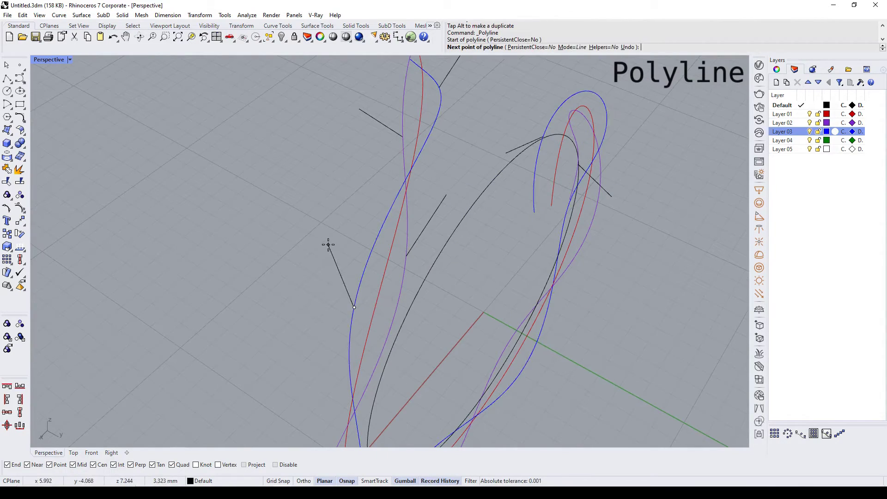
key("Return")
Draw another short straight branch line from the outer side of the purple curve on the opposite arm.
scroll(333, 245, "down", 6)
right_click_drag(332, 245, 464, 265)
scroll(464, 265, "up", 4)
scroll(463, 265, "down", 4)
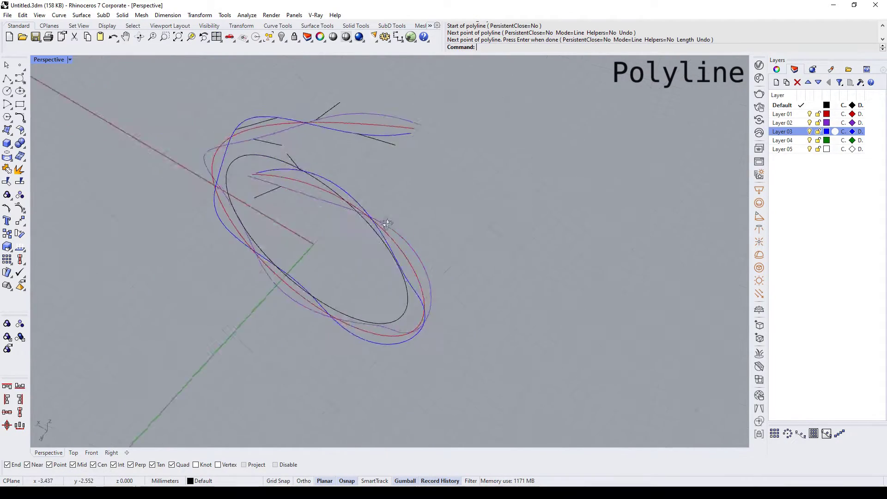
key("Return")
right_click_drag(386, 222, 406, 251)
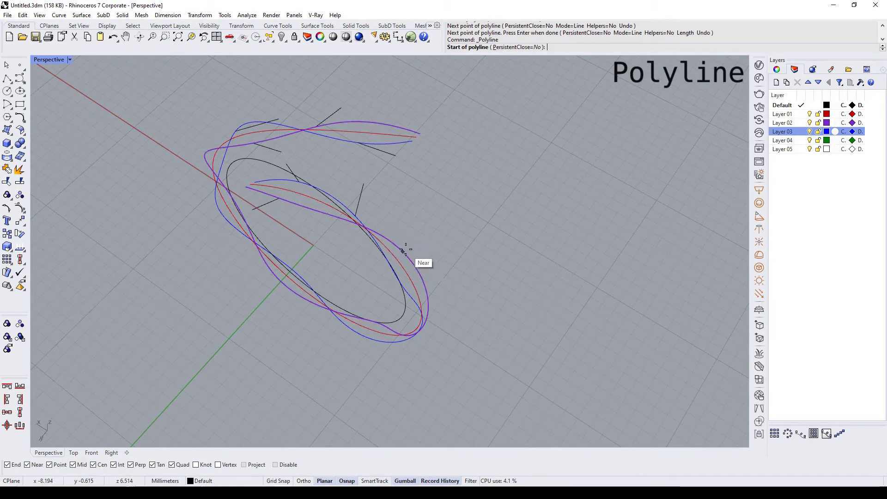
left_click(412, 262)
left_click(412, 224)
key("Return")
Raise the free ends of the lowest branch lines on both sides of the ring in the Front view.
scroll(412, 225, "down", 8)
scroll(412, 225, "up", 6)
right_click_drag(413, 224, 356, 142)
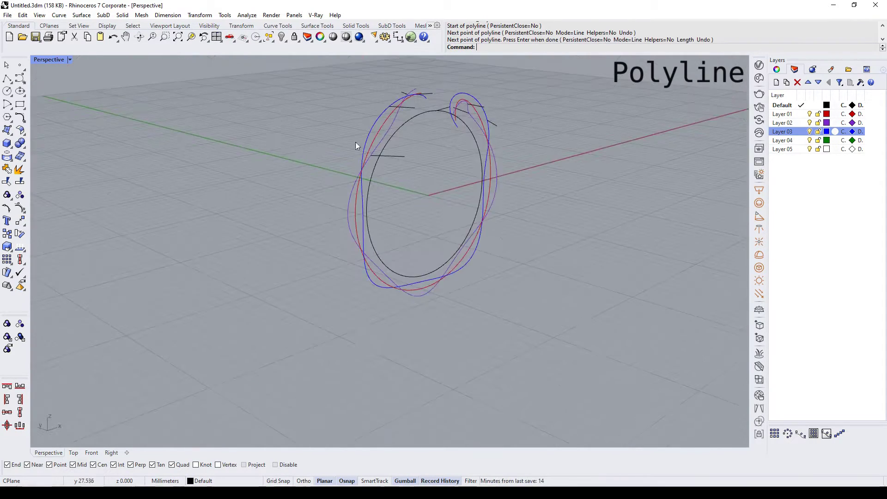
scroll(356, 142, "up", 6)
left_click(460, 182)
key("ctrl+F2")
scroll(264, 278, "down", 2)
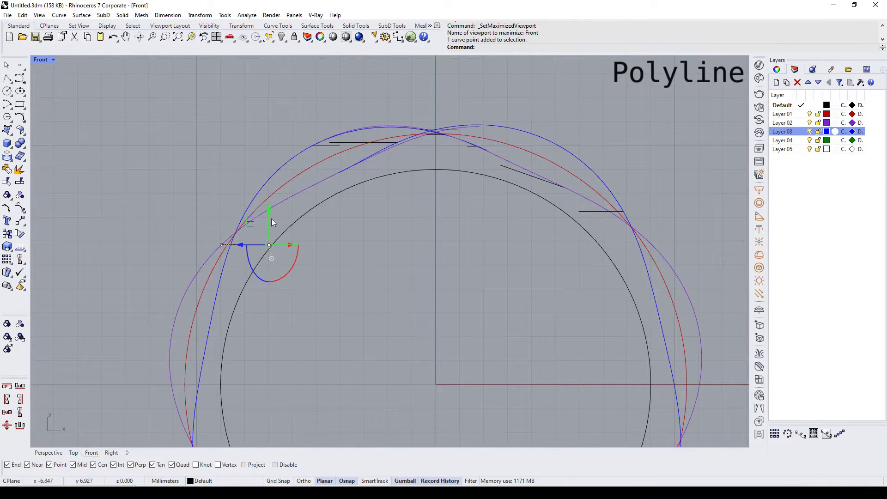
left_click(603, 211)
right_click_drag(536, 249, 442, 287)
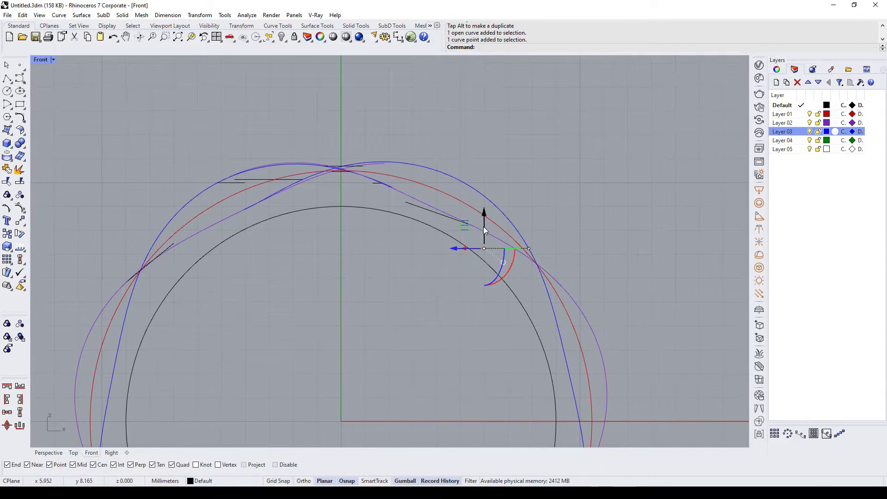
Rebuild the branch line near the blue curve's end with a point count of 4 and bend it by moving its two middle control points.
right_click_drag(280, 181, 284, 211)
scroll(283, 212, "up", 6)
left_click(283, 211)
key("ctrl+F4")
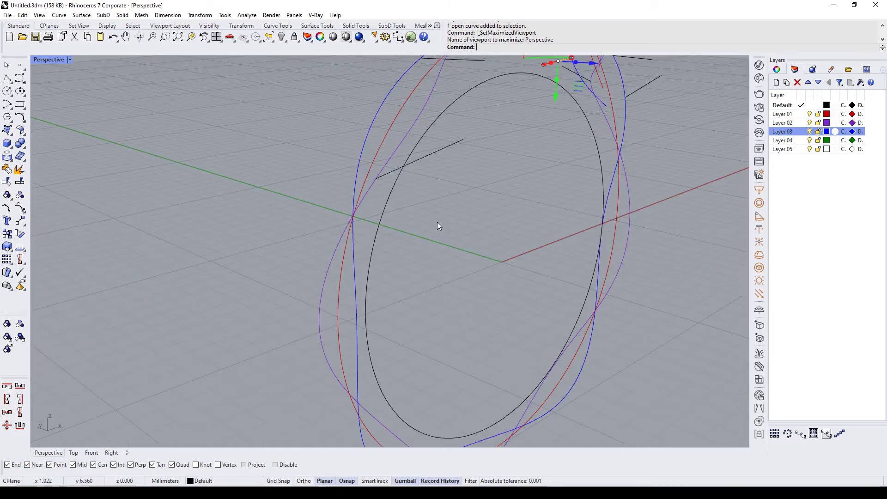
scroll(437, 222, "down", 3)
right_click_drag(437, 222, 550, 193)
type("zs")
key("Return")
scroll(487, 209, "down", 4)
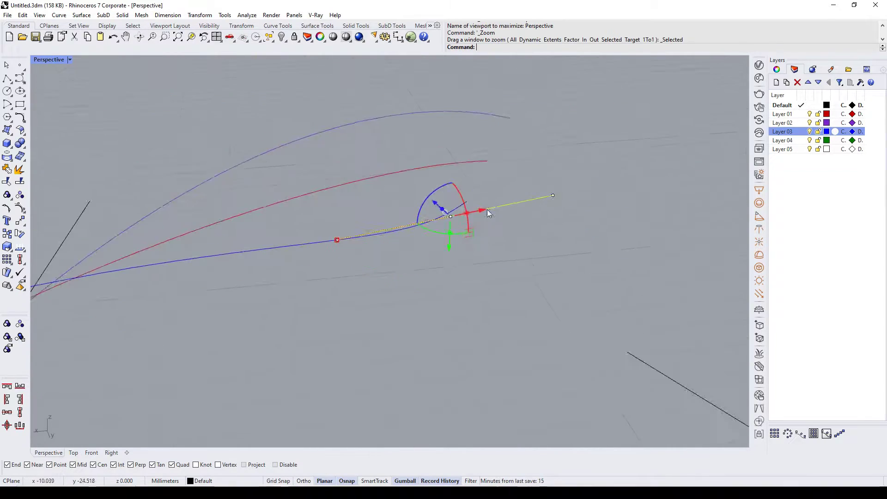
right_click_drag(487, 209, 521, 224)
type("Rebuild")
key("Return")
left_click_drag(730, 205, 714, 210)
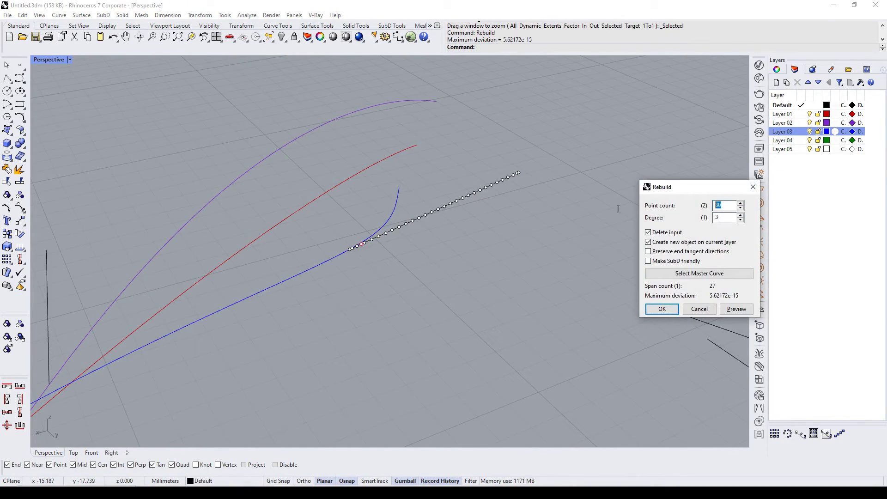
type("4")
key("Return")
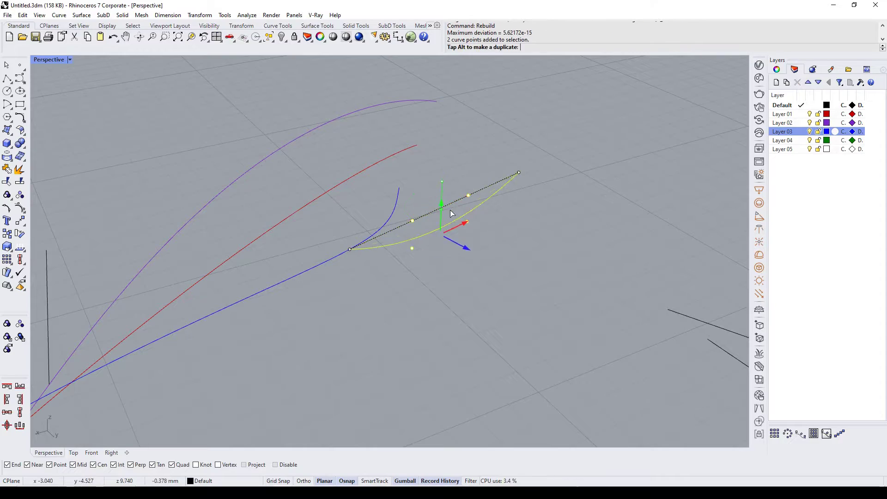
right_click_drag(452, 213, 452, 252)
key("Escape")
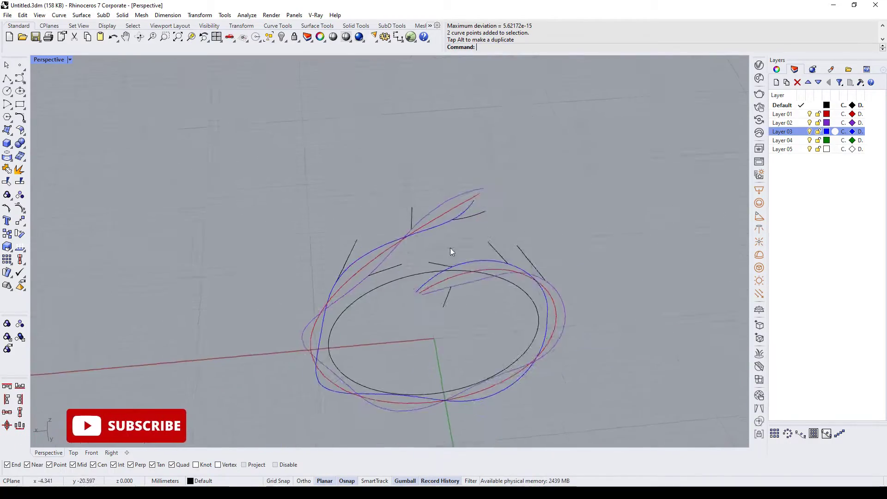
Assign the four short branch lines attached to the blue curve to Layer 03.
scroll(456, 229, "up", 9)
left_click_drag(502, 178, 466, 198)
right_click_drag(466, 197, 494, 185)
left_click_drag(404, 216, 361, 186, "shift")
scroll(370, 263, "down", 8)
scroll(469, 276, "up", 6)
mouse_move(468, 276)
right_mouse_down()
mouse_move(488, 271)
mouse_move(476, 277)
right_mouse_up()
left_click(350, 157, "shift")
left_click(222, 103, "shift")
right_click(798, 135)
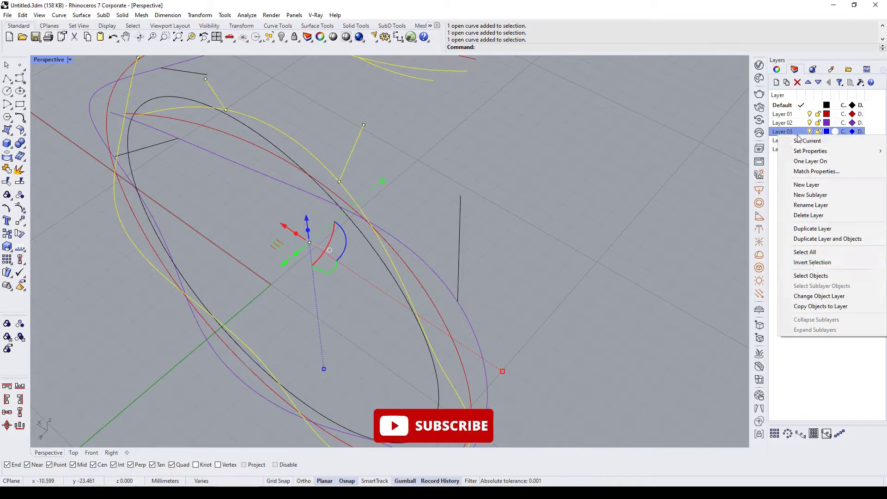
left_click(819, 296)
Assign the four short branch lines attached to the purple curve to Layer 02.
right_click_drag(462, 240, 426, 137)
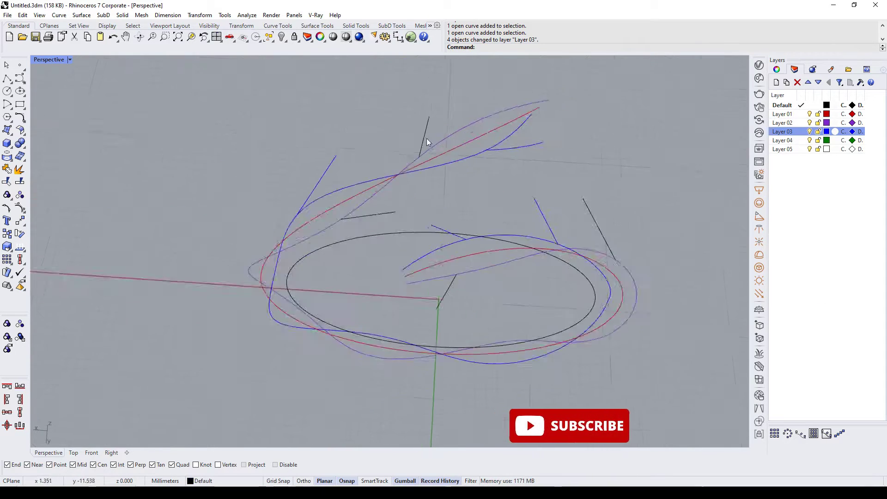
scroll(426, 138, "up", 2)
left_click_drag(434, 138, 405, 158)
left_click(369, 232, "shift")
scroll(462, 333, "up", 4)
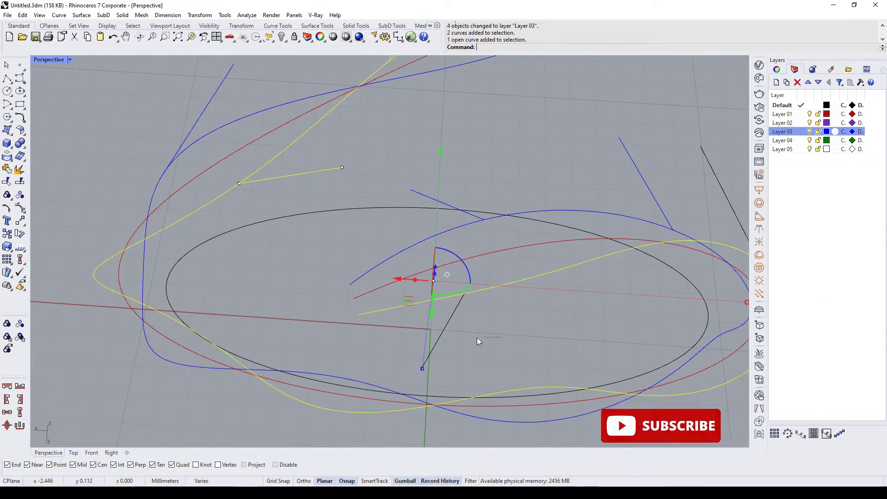
left_click(448, 324, "shift")
scroll(452, 324, "down", 4)
scroll(619, 228, "up", 4)
left_click(596, 252, "shift")
right_click_drag(605, 309, 599, 247)
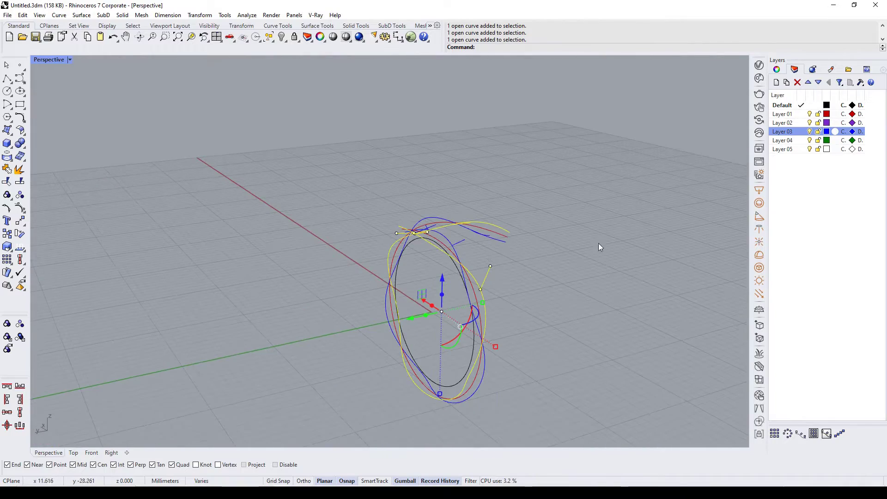
right_click(801, 128)
left_click(813, 285)
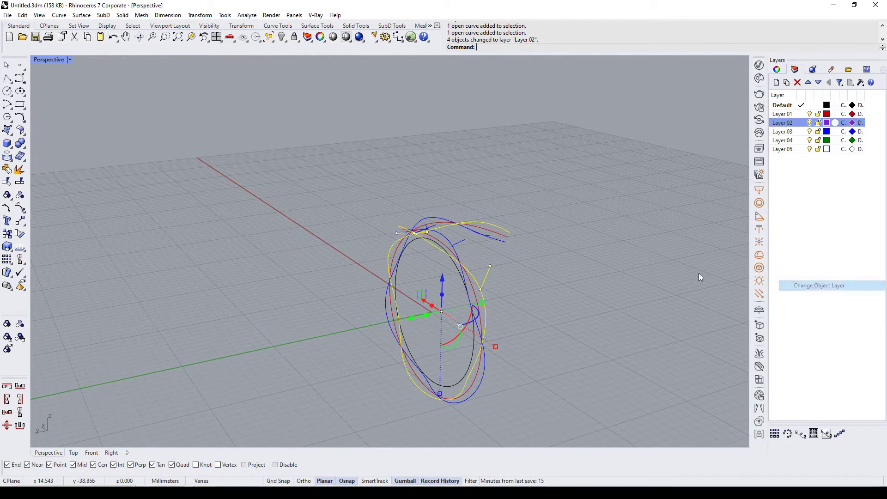
Display the Top view in Shaded mode and shift the free ends of purple branch lines there.
key("ctrl+F1")
scroll(432, 250, "down", 8)
key("ctrl+alt+s")
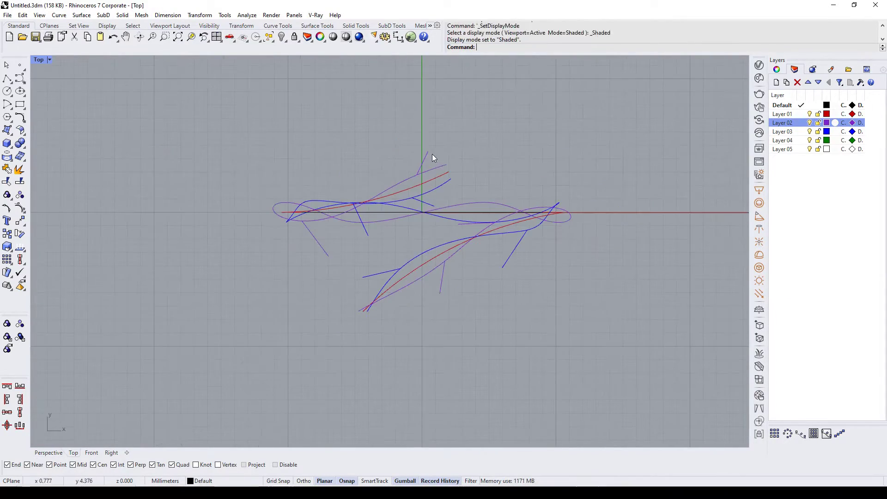
scroll(431, 155, "up", 8)
left_click(424, 149)
key("Escape")
key("ctrl+F4")
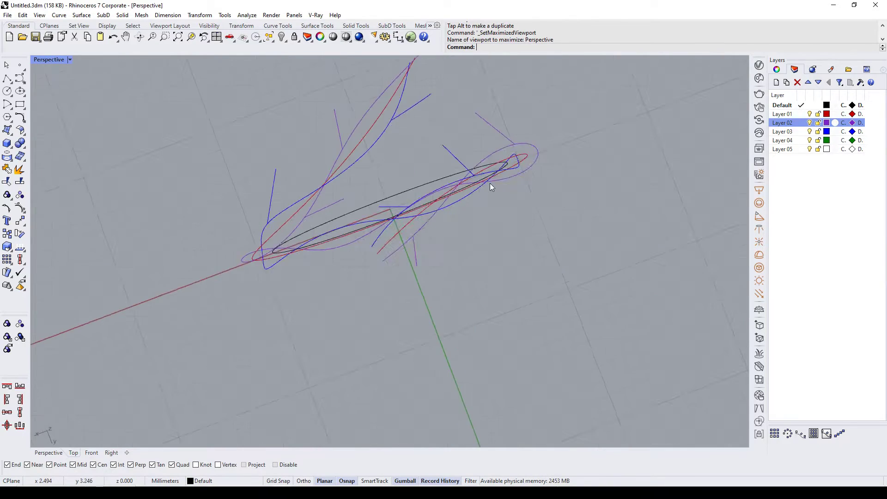
right_click_drag(489, 183, 485, 217)
key("ctrl+F1")
scroll(442, 232, "up", 6)
left_click(457, 217)
key("ctrl+F4")
Select all objects on Layer 03 and examine the curve network in the Perspective view.
right_click(803, 131)
left_click(811, 274)
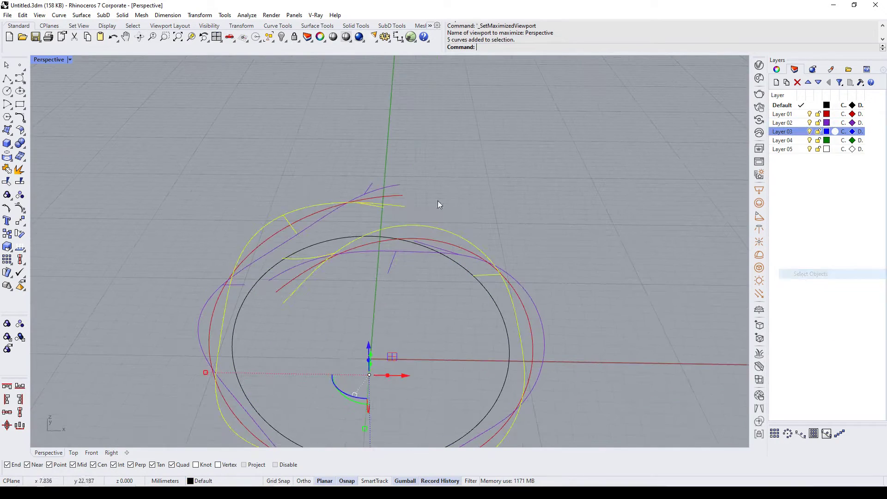
right_click_drag(438, 200, 350, 228)
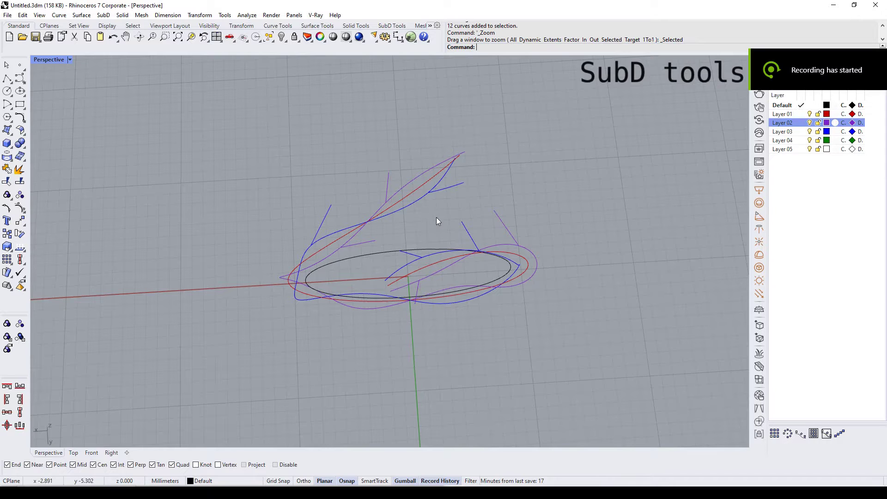
right_click_drag(436, 217, 543, 173)
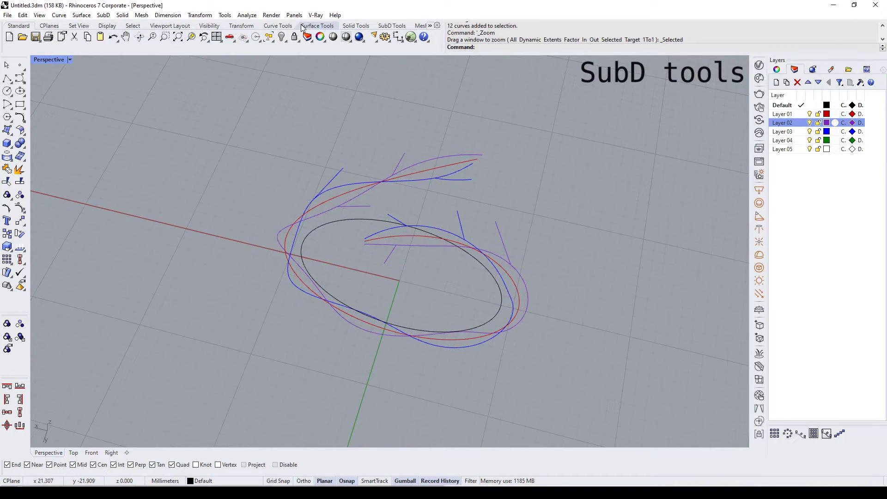
Create a SubD MultiPipe along all Layer 02 curves with a radius of 1 and uncapped ends.
left_click(355, 26)
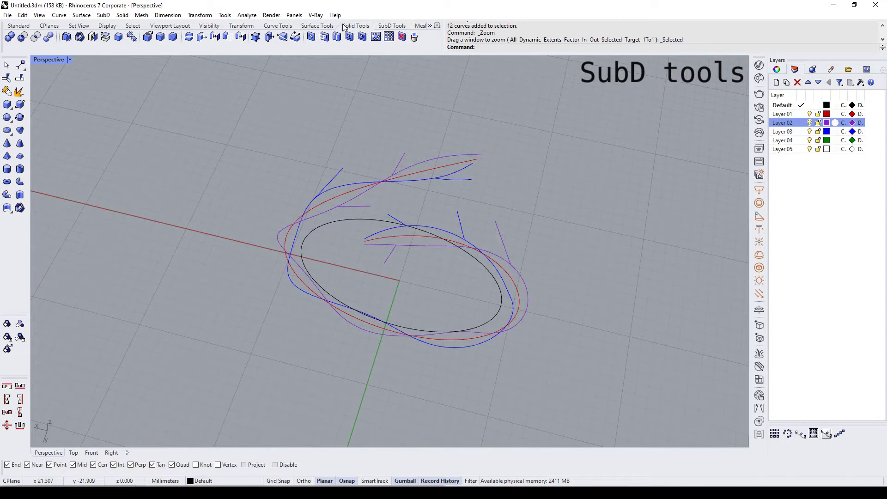
left_click(400, 27)
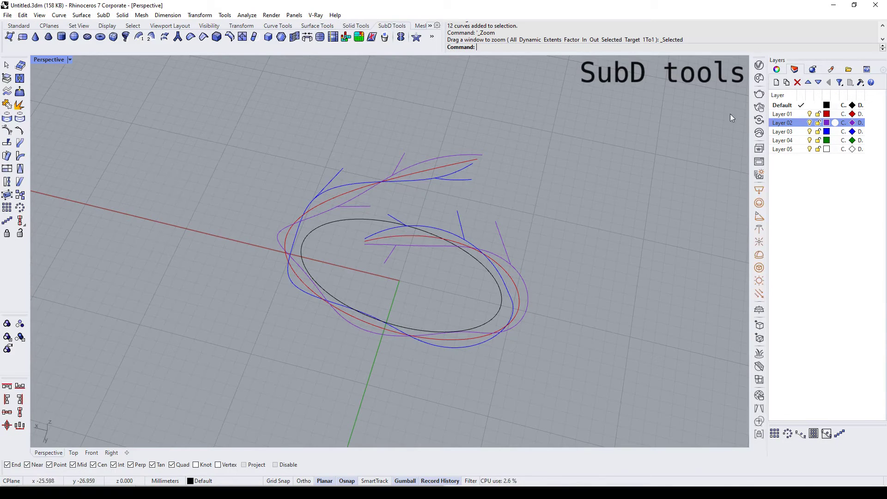
right_click(801, 124)
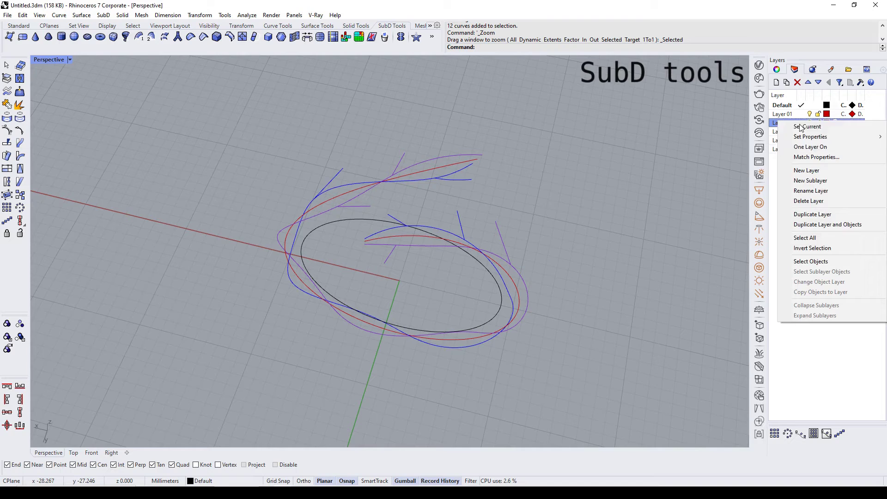
left_click(817, 261)
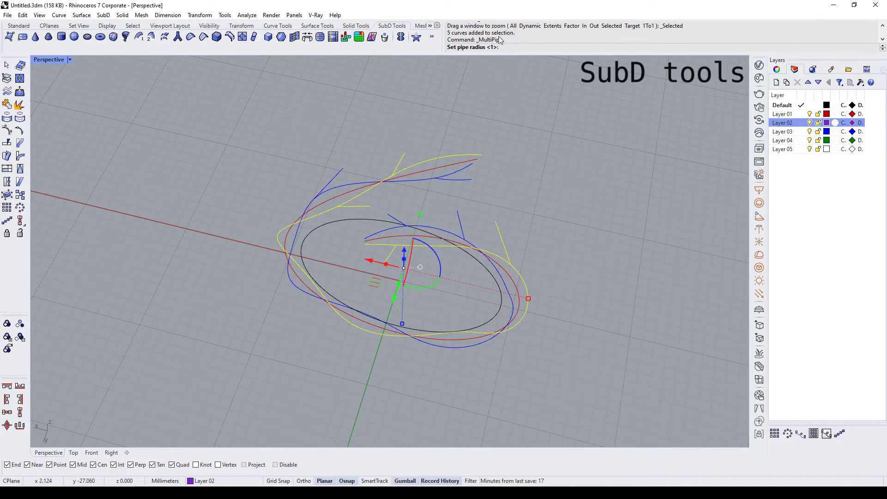
key("Return")
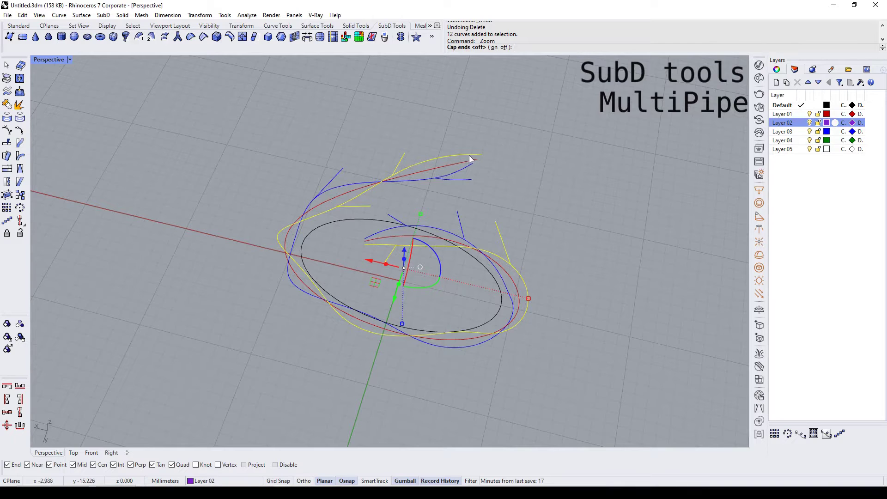
scroll(488, 138, "up", 3)
scroll(486, 106, "down", 3)
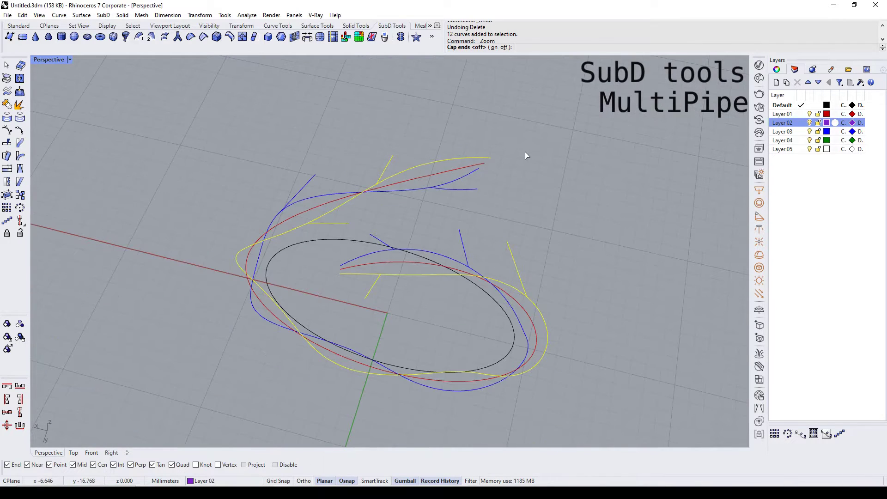
key("Return")
key("Return")
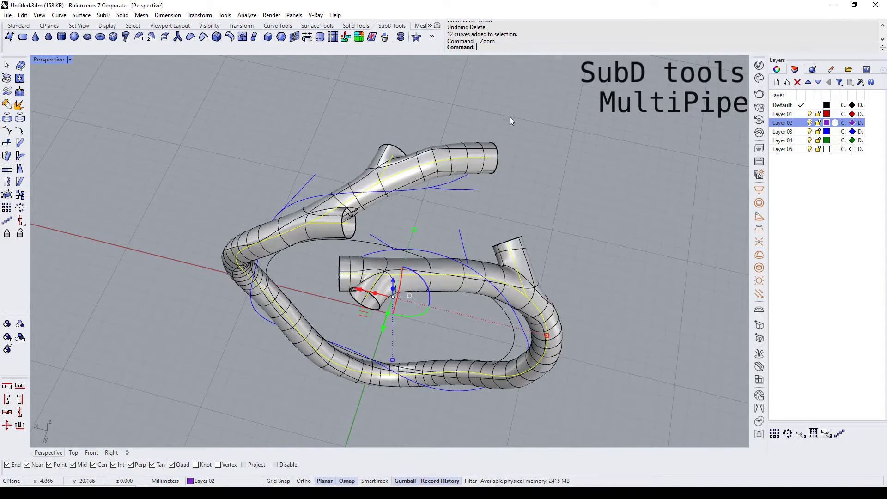
Inspect the junctions of the piped branches and undo the MultiPipe.
right_click_drag(456, 170, 457, 194)
scroll(457, 194, "down", 2)
scroll(440, 208, "up", 5)
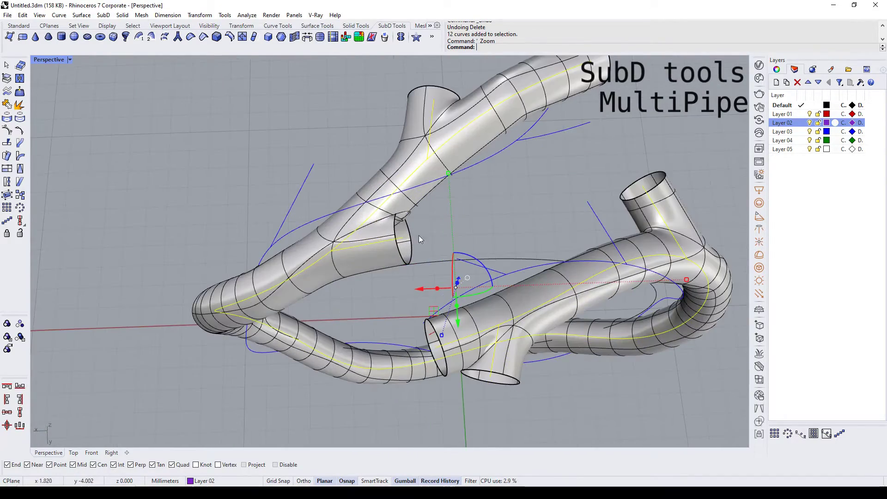
key("Escape")
key("ctrl+z")
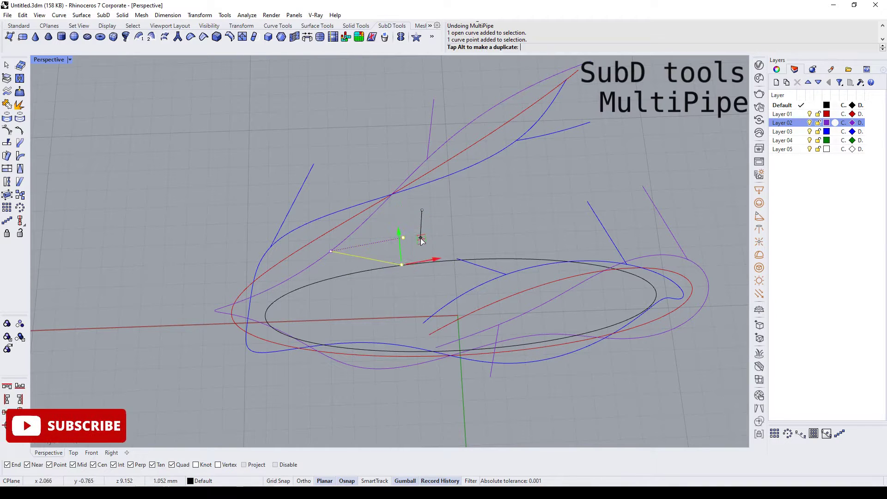
Move the free end of the purple branch line on the ring's upper arm toward the black circle.
left_click(464, 211)
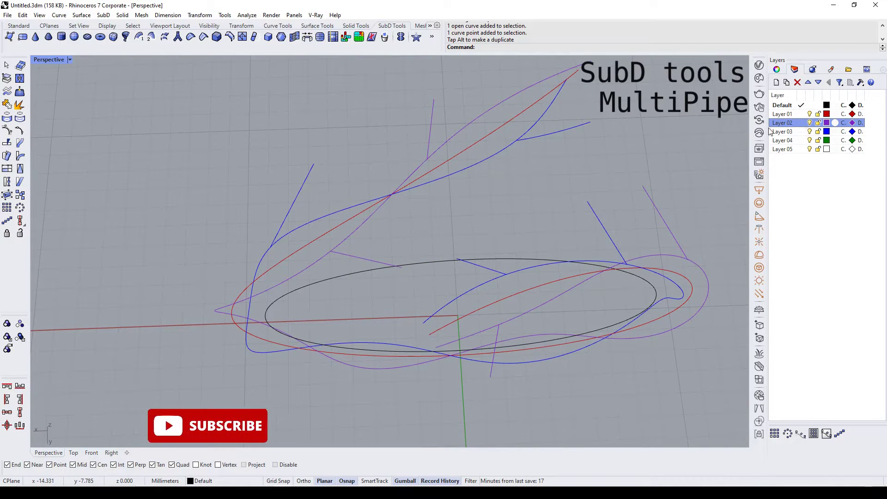
Try MultiPipe again on all Layer 02 curves with a radius of 1 and uncapped ends, and undo the result.
right_click(636, 151)
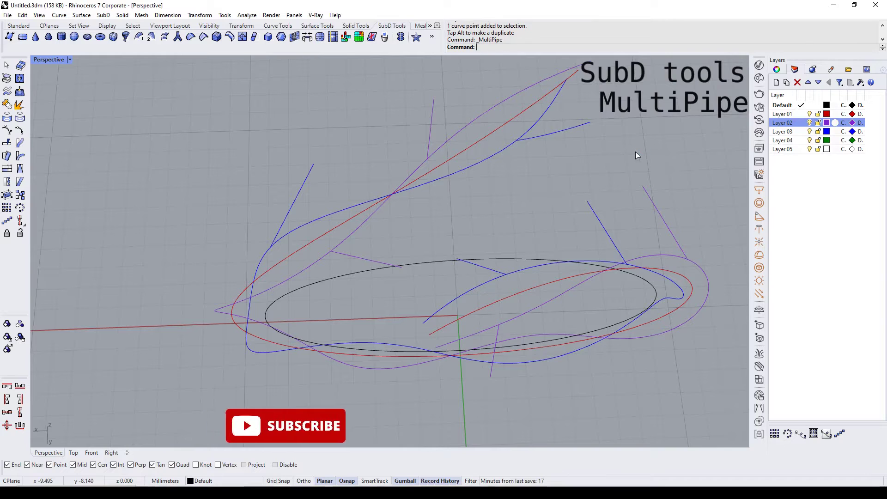
right_click(780, 125)
left_click(800, 261)
key("Return")
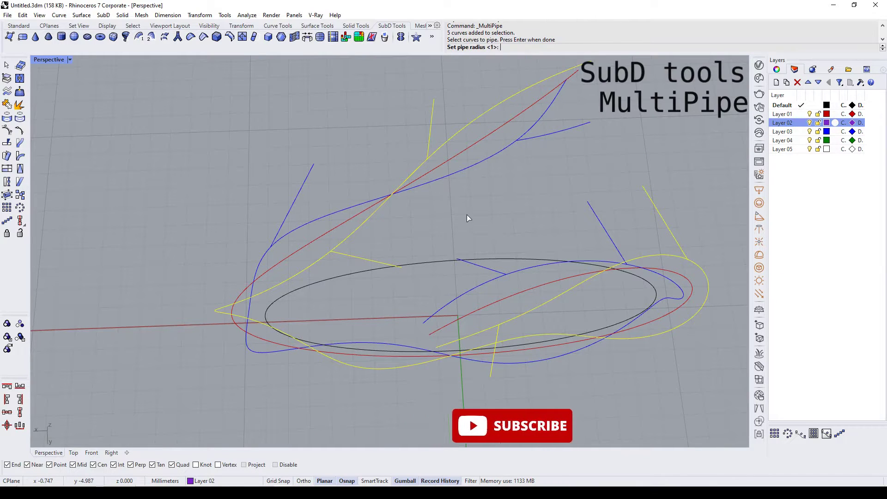
right_click_drag(494, 204, 528, 265)
right_click(494, 195)
key("Return")
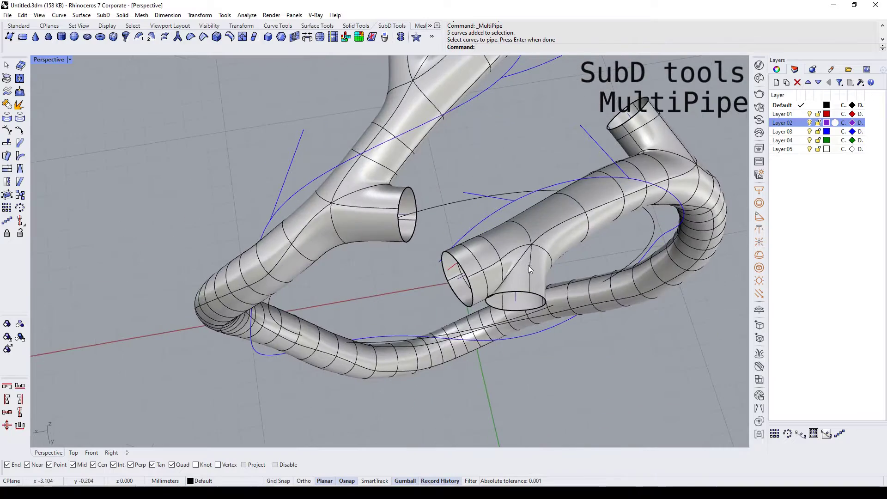
key("ctrl+z")
Shift the free end of the branch line nearest the purple curve's end, adjusting its direction in the Top view.
right_click_drag(517, 297, 484, 273)
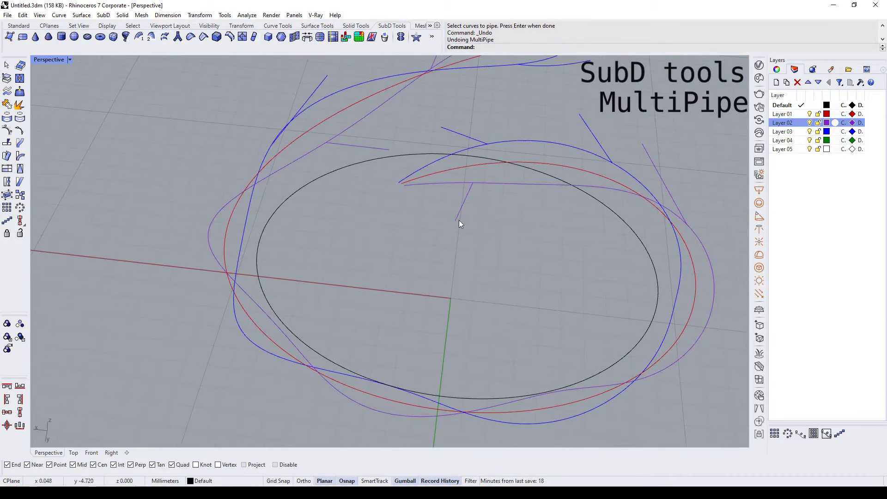
left_click(459, 219)
left_click_drag(429, 243, 468, 219)
right_click_drag(470, 225, 466, 254)
key("ctrl+F1")
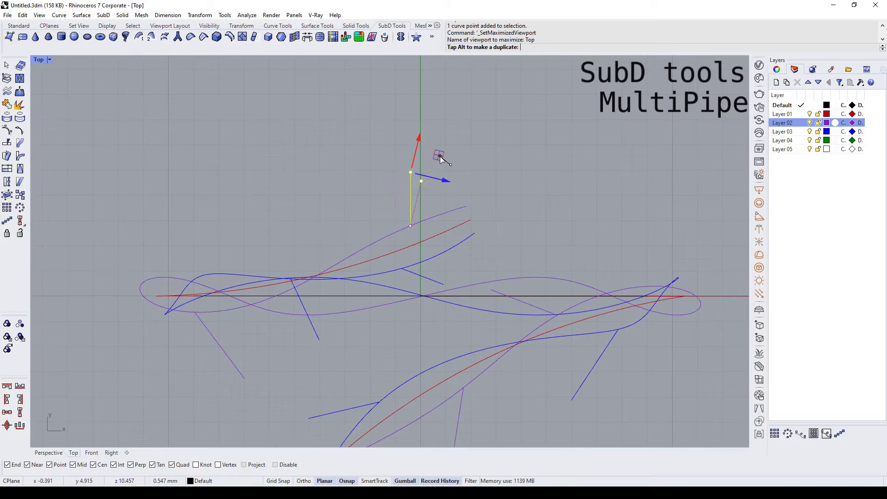
key("ctrl+F4")
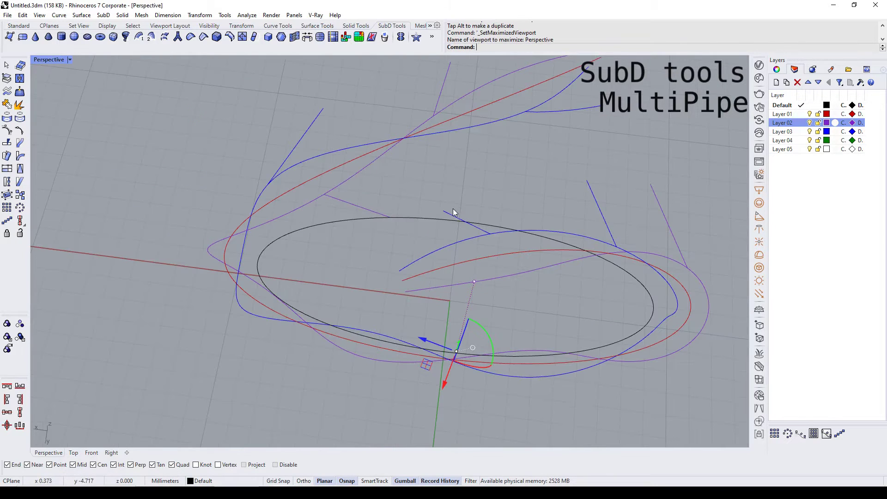
Pipe the adjusted purple curve and its branches on Layer 02 using MultiPipe with a radius of 1 and uncapped ends.
scroll(523, 172, "down", 3)
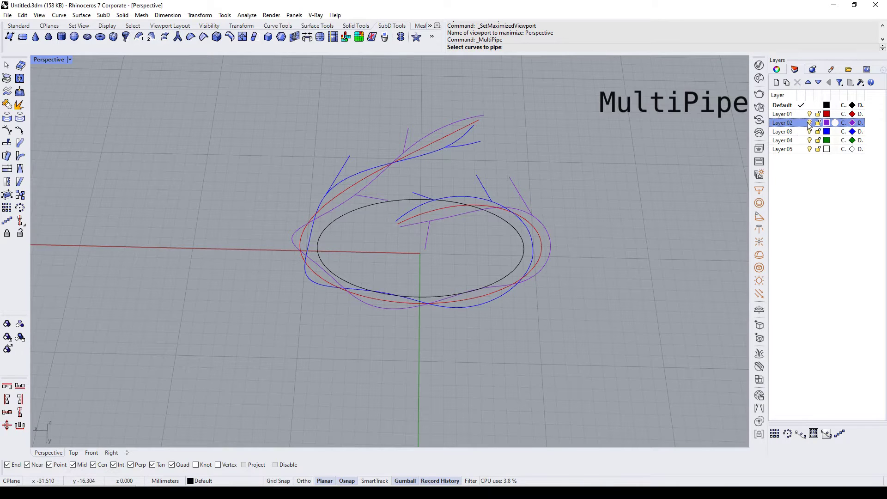
left_click(810, 263)
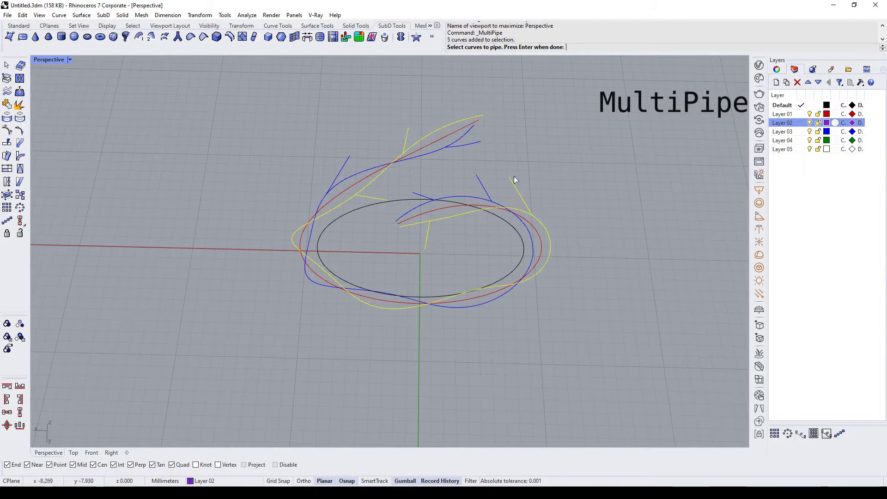
scroll(487, 131, "up", 3)
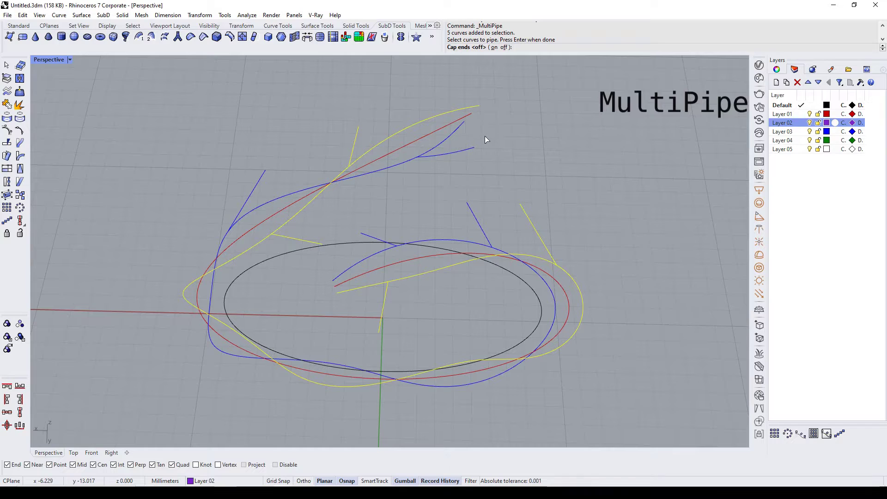
key("Return")
key("Return")
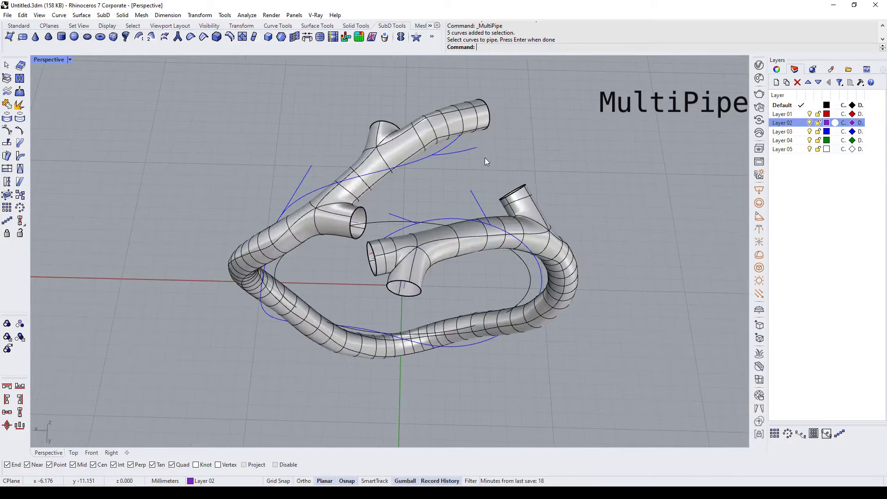
Examine the piped Layer 02 ring and its branch ends from several angles in wireframe and shaded display.
right_click_drag(489, 154, 398, 145)
scroll(456, 227, "down", 4)
scroll(399, 147, "up", 10)
right_click_drag(464, 176, 361, 153)
scroll(378, 167, "down", 6)
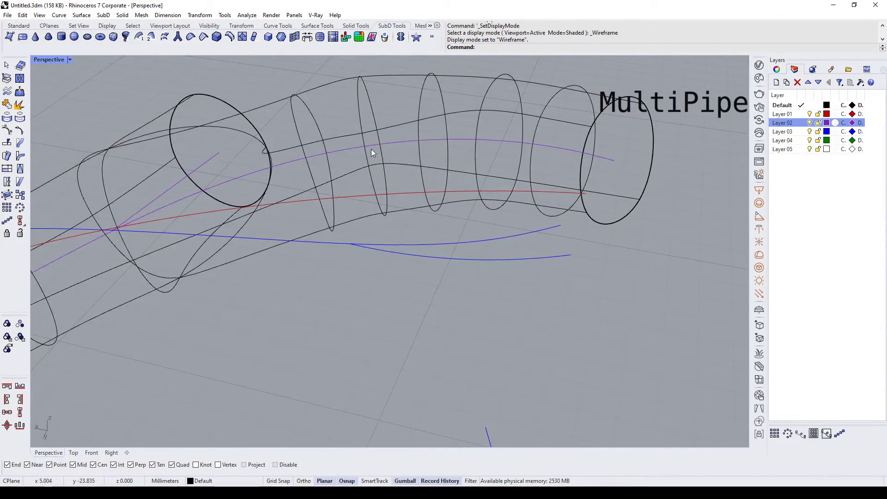
key("ctrl+alt+s")
scroll(431, 152, "down", 8)
scroll(362, 227, "up", 8)
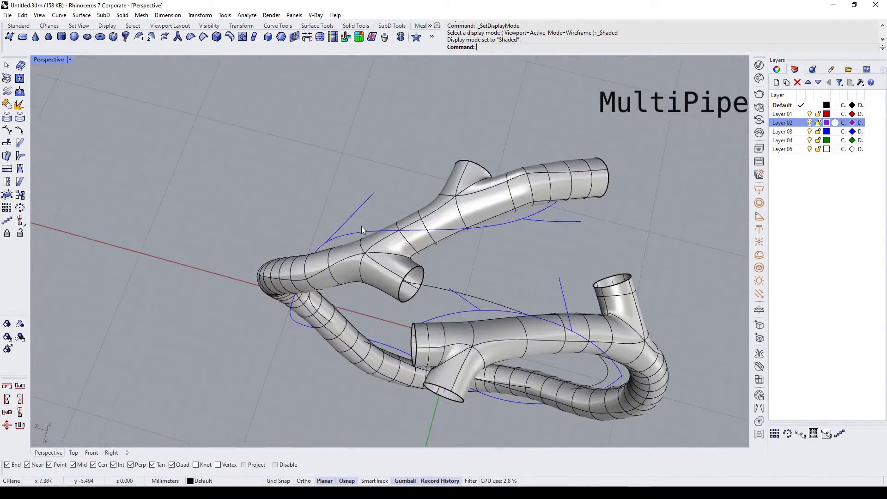
right_click_drag(362, 227, 401, 183)
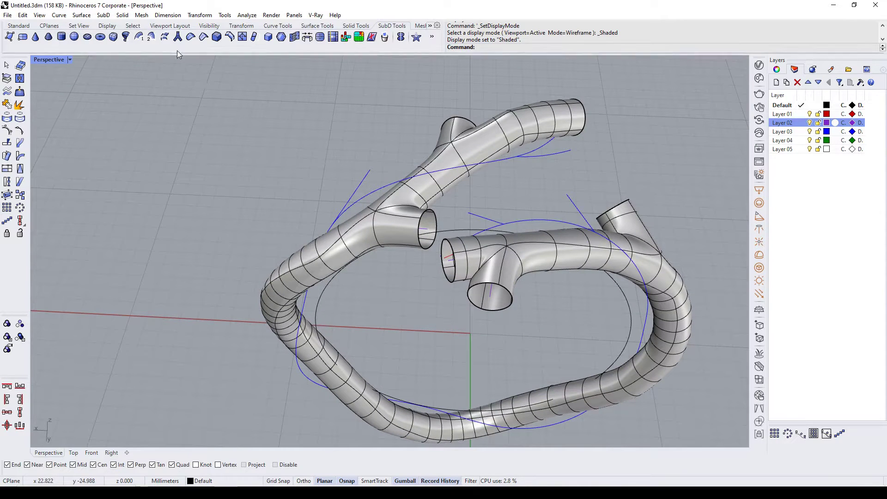
Pipe all Layer 03 curves with MultiPipe using a radius of 0.7, uncapped ends and 1 strut division.
left_click(178, 37)
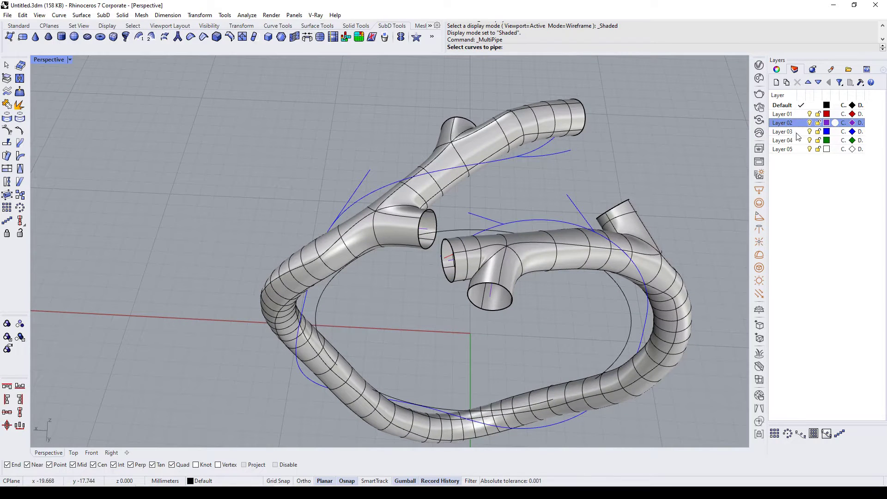
right_click(780, 132)
left_click(811, 273)
right_click_drag(534, 208, 322, 129)
key("Return")
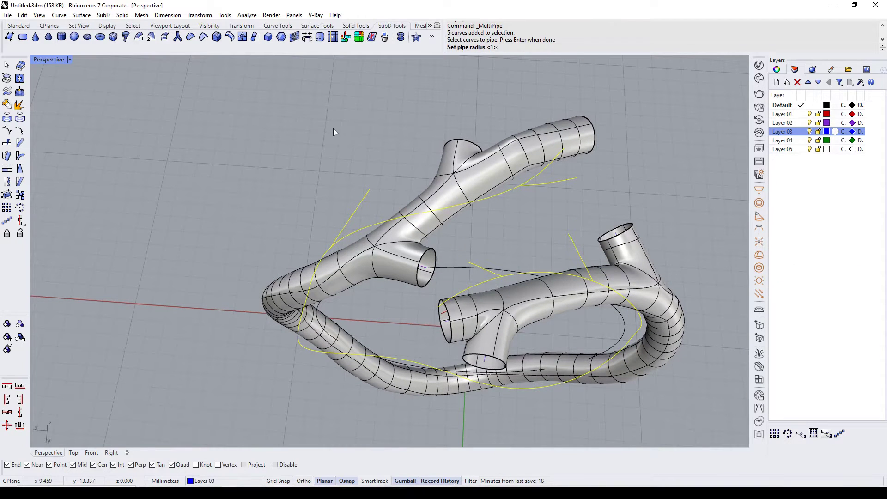
type(".7")
key("Return")
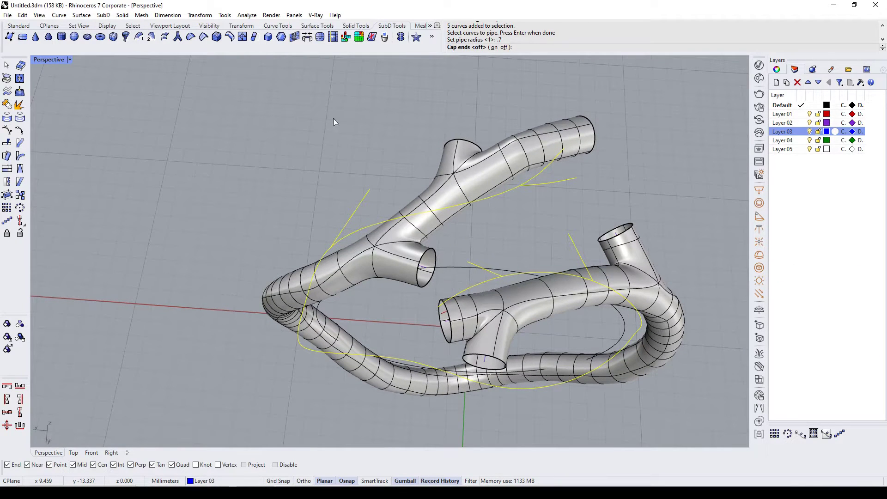
key("Return")
scroll(590, 186, "up", 4)
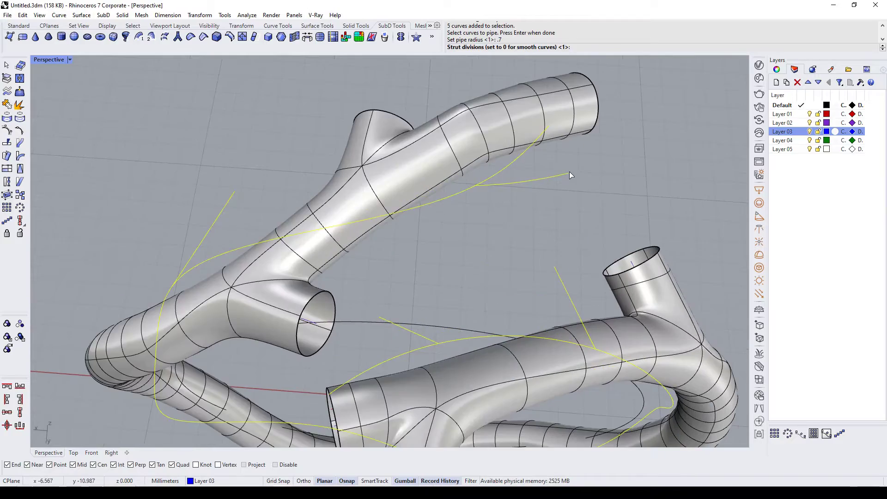
key("Return")
Examine how the thinner Layer 03 pipe overlaps the thicker pipe, checking the branch openings and the ring's crossings.
scroll(569, 172, "down", 6)
right_click_drag(570, 172, 284, 204)
scroll(284, 204, "up", 6)
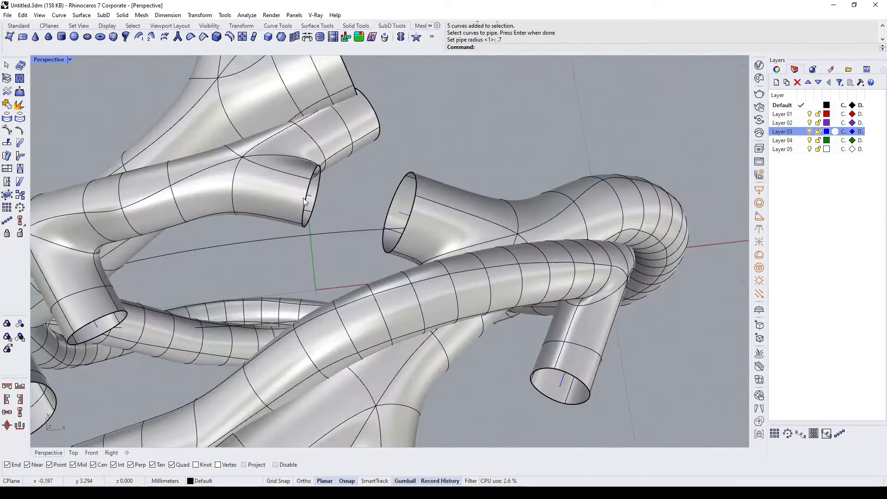
scroll(323, 198, "down", 4)
right_click_drag(359, 184, 282, 117)
scroll(282, 118, "up", 5)
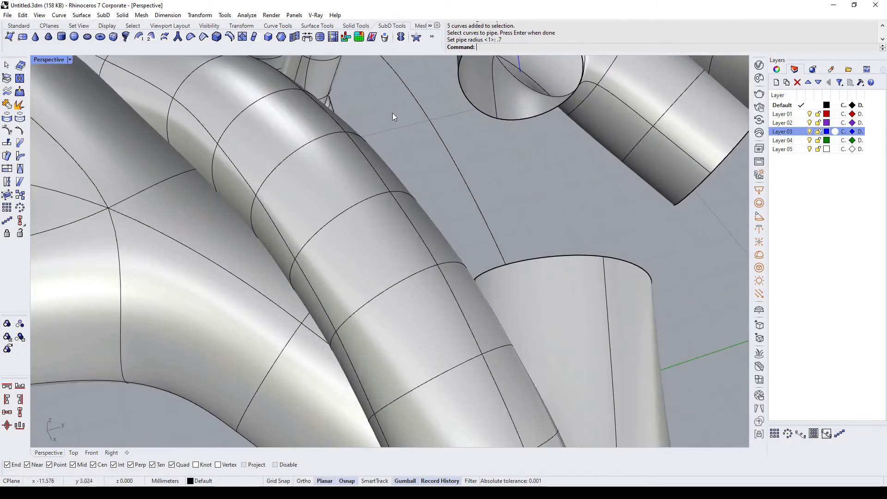
scroll(392, 113, "down", 5)
right_click_drag(578, 219, 298, 193)
scroll(502, 186, "up", 5)
scroll(470, 196, "down", 5)
scroll(311, 182, "down", 6)
scroll(298, 193, "up", 5)
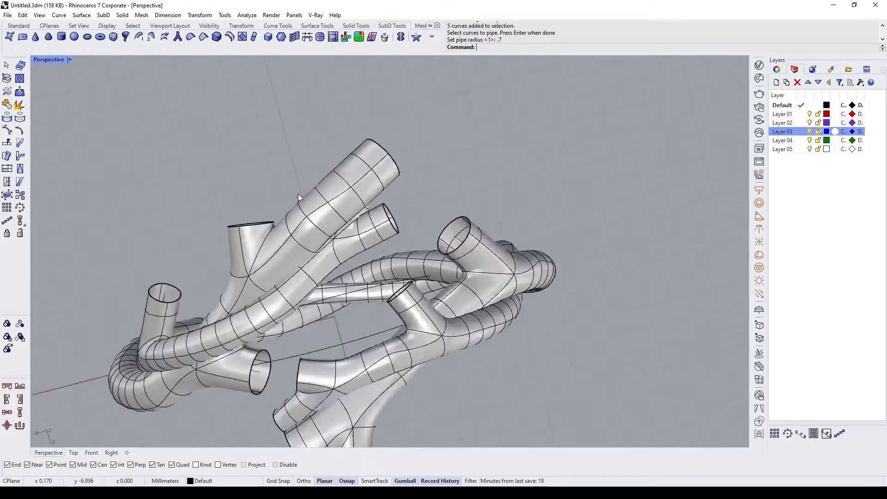
right_click_drag(444, 153, 358, 227)
scroll(451, 164, "down", 6)
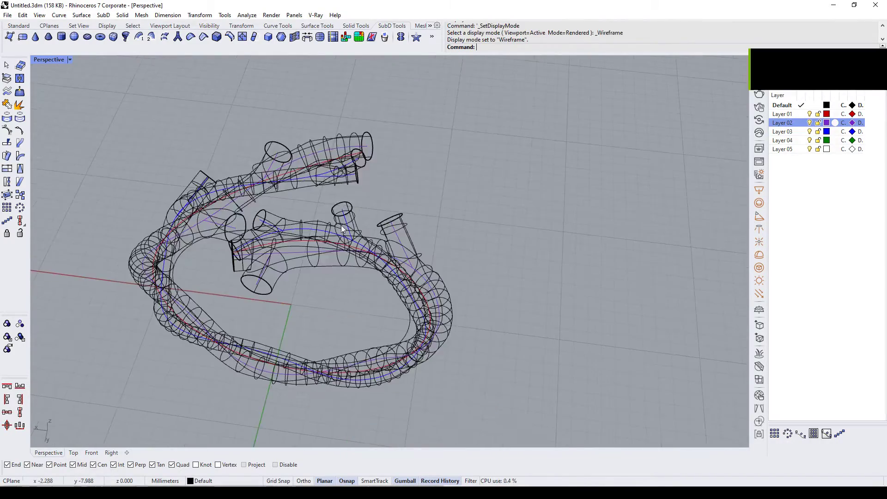
Switch to shaded display, lock the thinner 0.7-radius pipe, and hide the guide curves.
key("ctrl+alt+s")
scroll(334, 179, "up", 5)
scroll(417, 218, "down", 5)
mouse_move(417, 218)
right_mouse_down()
mouse_move(419, 246)
mouse_move(378, 231)
mouse_move(417, 231)
mouse_move(399, 154)
right_mouse_up()
left_click(379, 232)
key("ctrl+l")
key("F4")
key("ctrl+h")
Select the open end section of the thicker pipe's main tube and scale it down uniformly.
key("ctrl+F1")
scroll(417, 232, "down", 8)
scroll(398, 154, "up", 6)
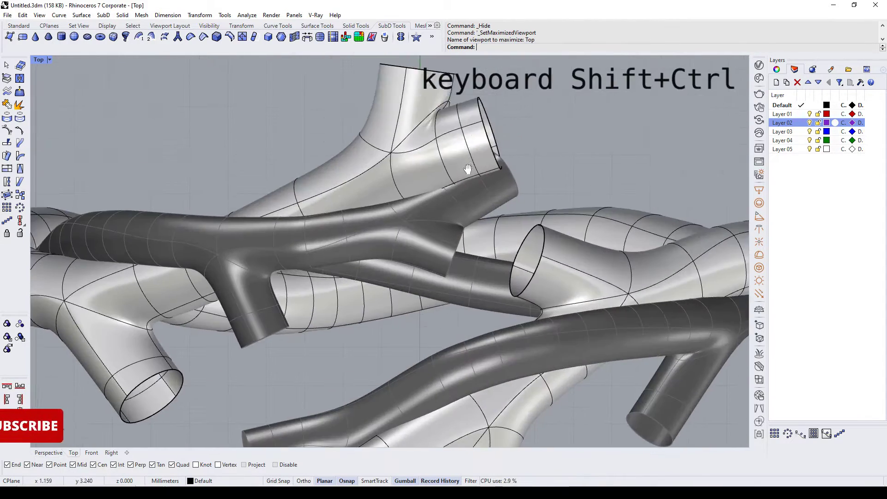
left_click_drag(512, 195, 447, 248, "ctrl+shift")
key("ctrl+F4")
type("zs")
key("Return")
right_click_drag(481, 230, 388, 212)
left_click_drag(369, 198, 388, 204, "shift")
right_click_drag(387, 204, 426, 214)
Select the faces of the side branch beside the main tube's open end and scale them down uniformly.
key("ctrl+F1")
scroll(401, 205, "down", 6)
scroll(400, 204, "up", 8)
left_click(498, 134)
left_click_drag(497, 134, 245, 159, "ctrl+shift")
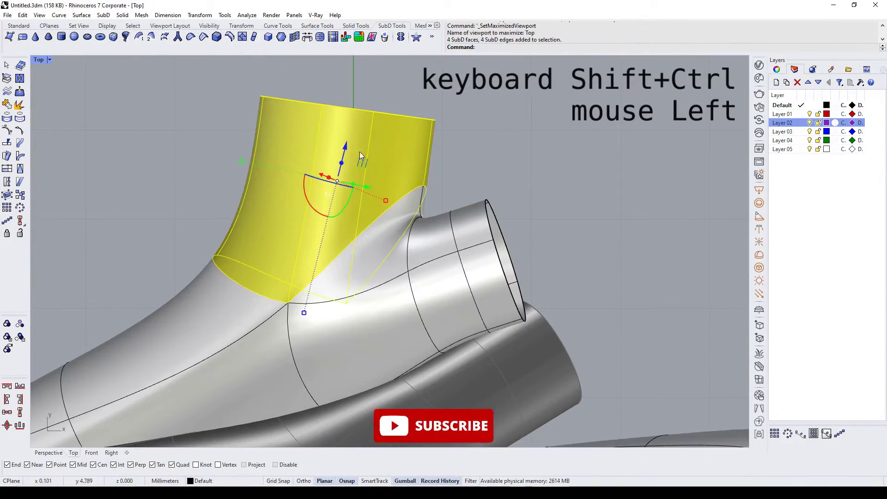
left_click_drag(386, 201, 368, 194, "shift")
left_click(275, 109)
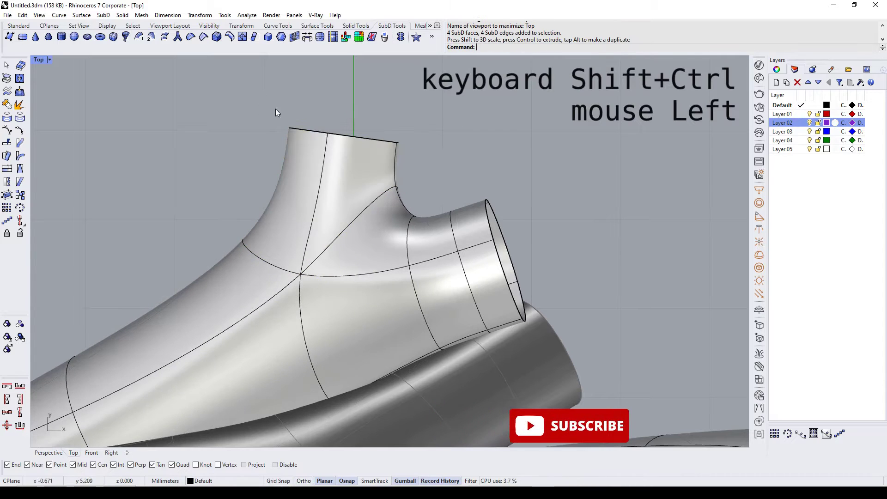
Select the edges around the side branch's opening and extrude them outward to lengthen the branch.
right_click_drag(375, 142, 328, 272)
scroll(334, 173, "up", 6)
left_click(314, 190, "ctrl+shift")
left_click(411, 202, "ctrl+shift")
key("ctrl+F4")
type("zs")
key("Return")
scroll(421, 182, "down", 6)
left_click(396, 284, "ctrl+shift")
left_click(363, 279, "ctrl+shift")
left_click_drag(339, 263, 288, 280)
Select the outermost ring of faces on the lengthened side branch and scale it down slightly in all directions.
right_click_drag(333, 257, 476, 296)
left_click_drag(485, 303, 351, 316, "ctrl+shift")
right_click_drag(439, 309, 411, 306)
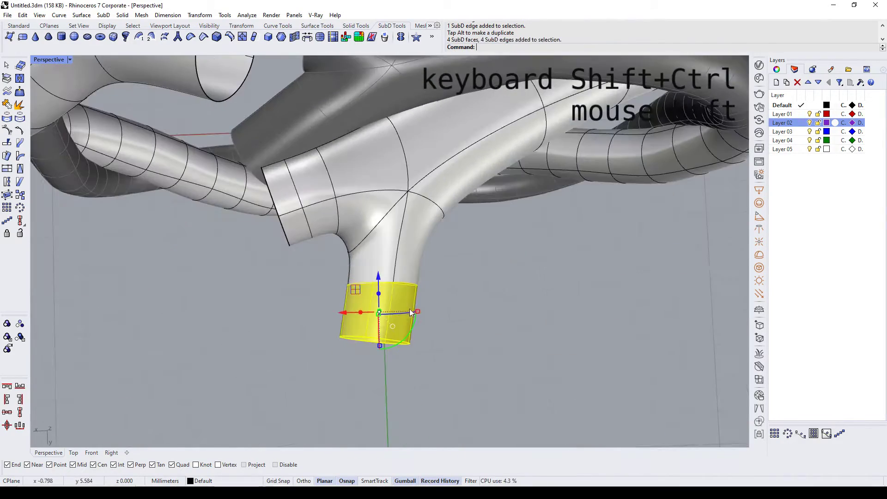
left_click_drag(413, 310, 411, 311, "shift")
left_click(318, 286)
right_click_drag(317, 277, 509, 194)
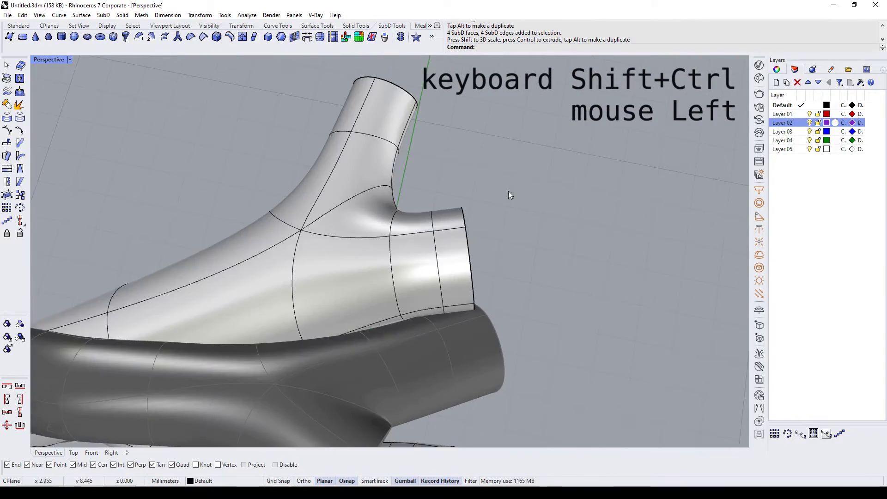
Select the end rings of the thicker pipe's main tube and scale them uniformly to refine the opening.
left_click_drag(509, 195, 462, 309, "ctrl+shift")
right_click_drag(481, 300, 374, 282)
right_click_drag(332, 248, 424, 203)
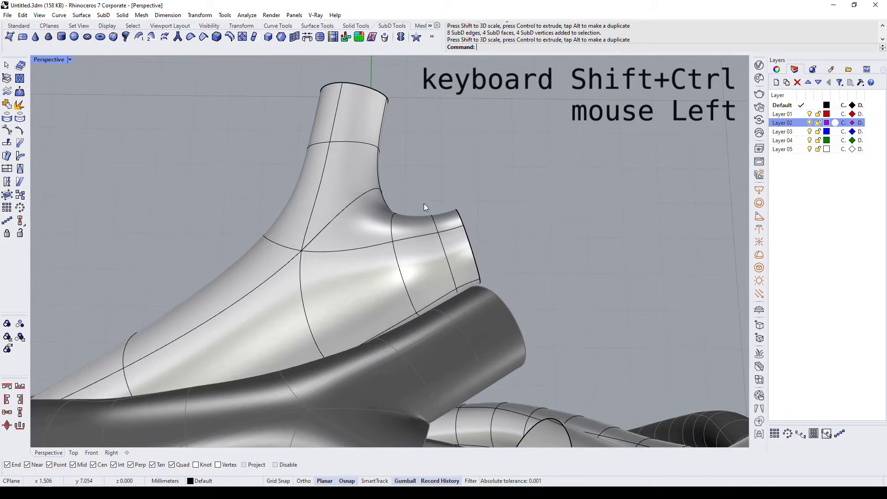
left_click(418, 245, "ctrl+shift")
right_click_drag(418, 245, 469, 196)
left_click(469, 195)
Select the SubD section just behind the main tube's opening and scale it uniformly.
left_click_drag(426, 183, 411, 243, "ctrl+shift")
right_click_drag(484, 242, 431, 272)
left_click_drag(424, 268, 434, 262, "shift")
left_click(458, 264)
Select the edge loop at the open end of the thicker pipe's main tube.
right_click_drag(457, 264, 454, 181)
left_click_drag(493, 176, 456, 256, "ctrl+shift")
right_click_drag(456, 257, 436, 262)
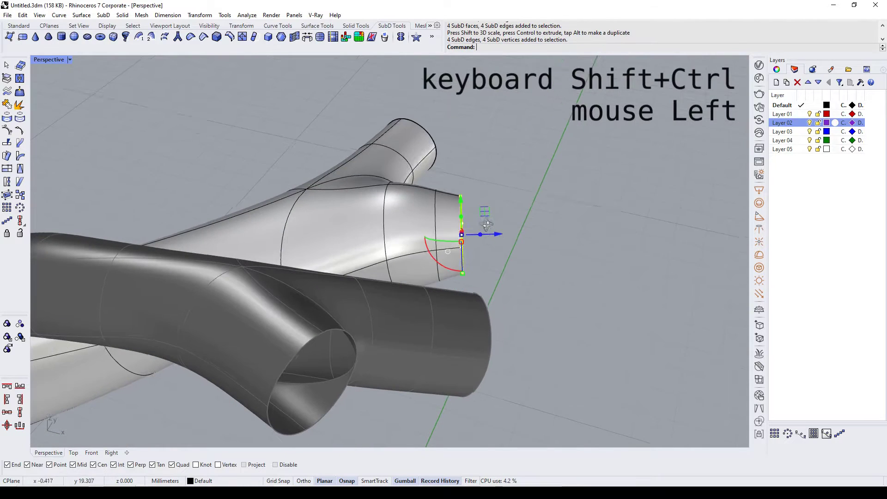